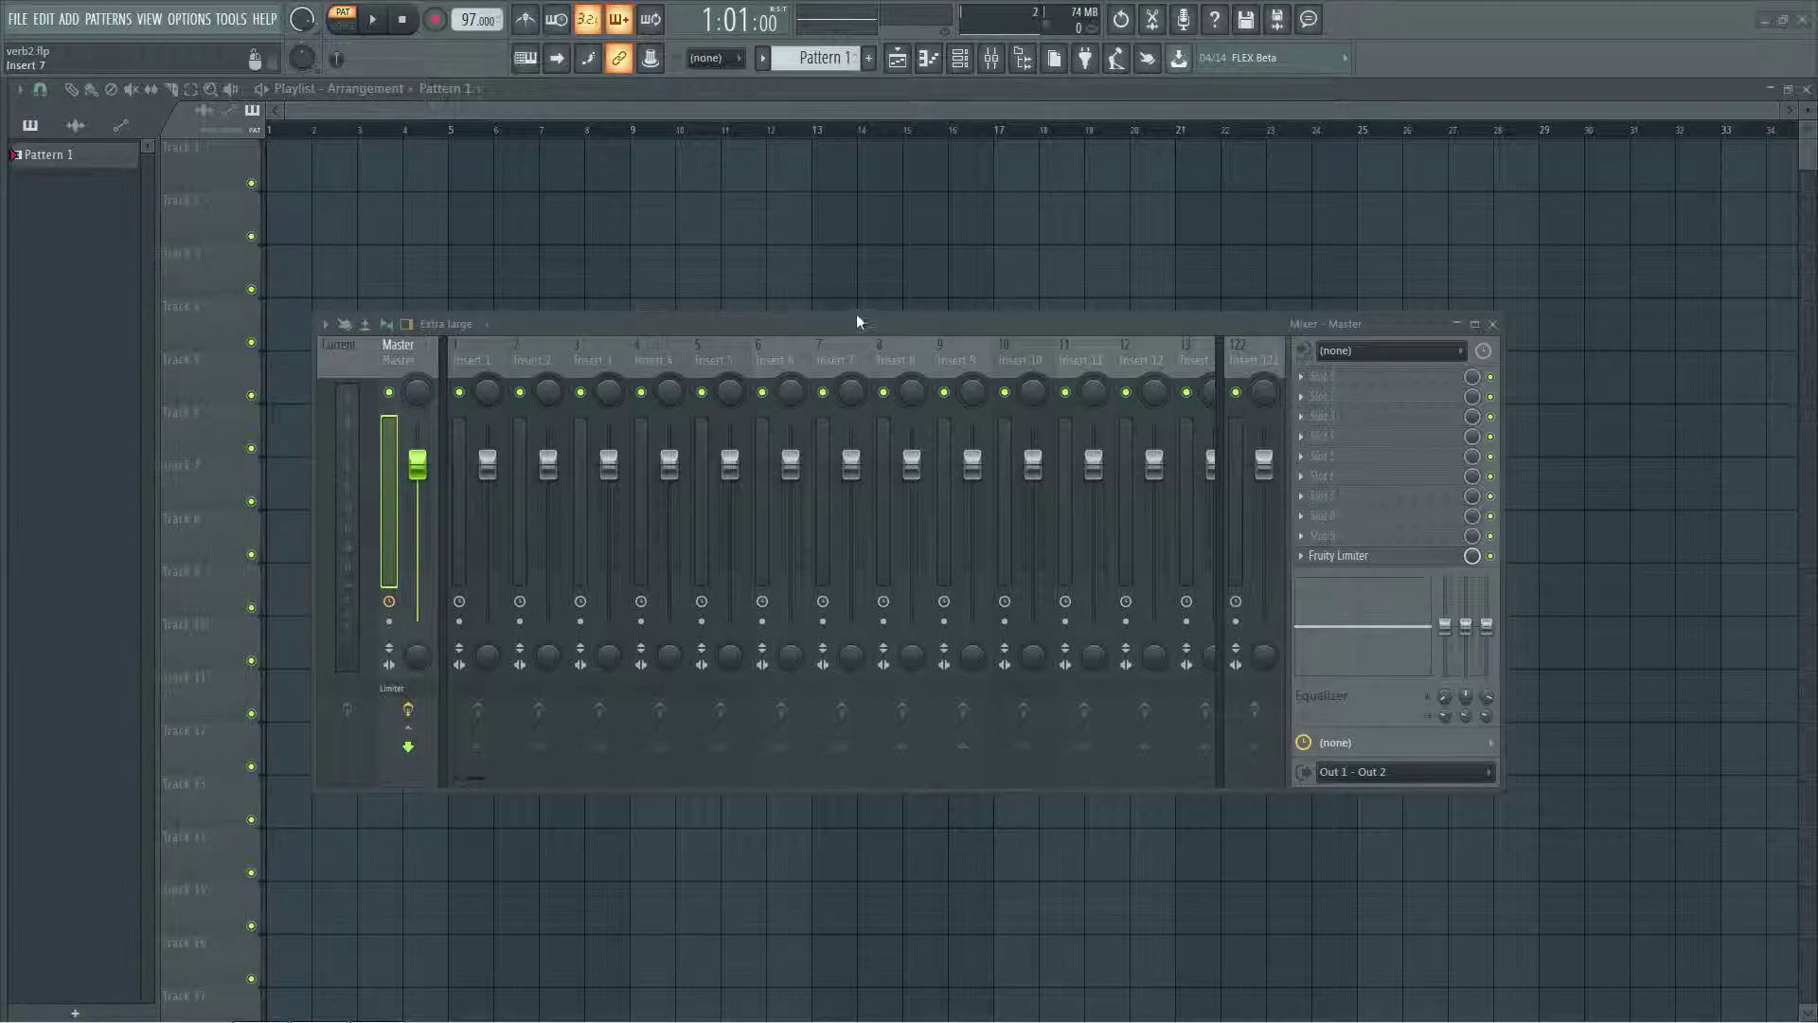
Show the Channel rack with its four percussion channels using F6
key(F6)
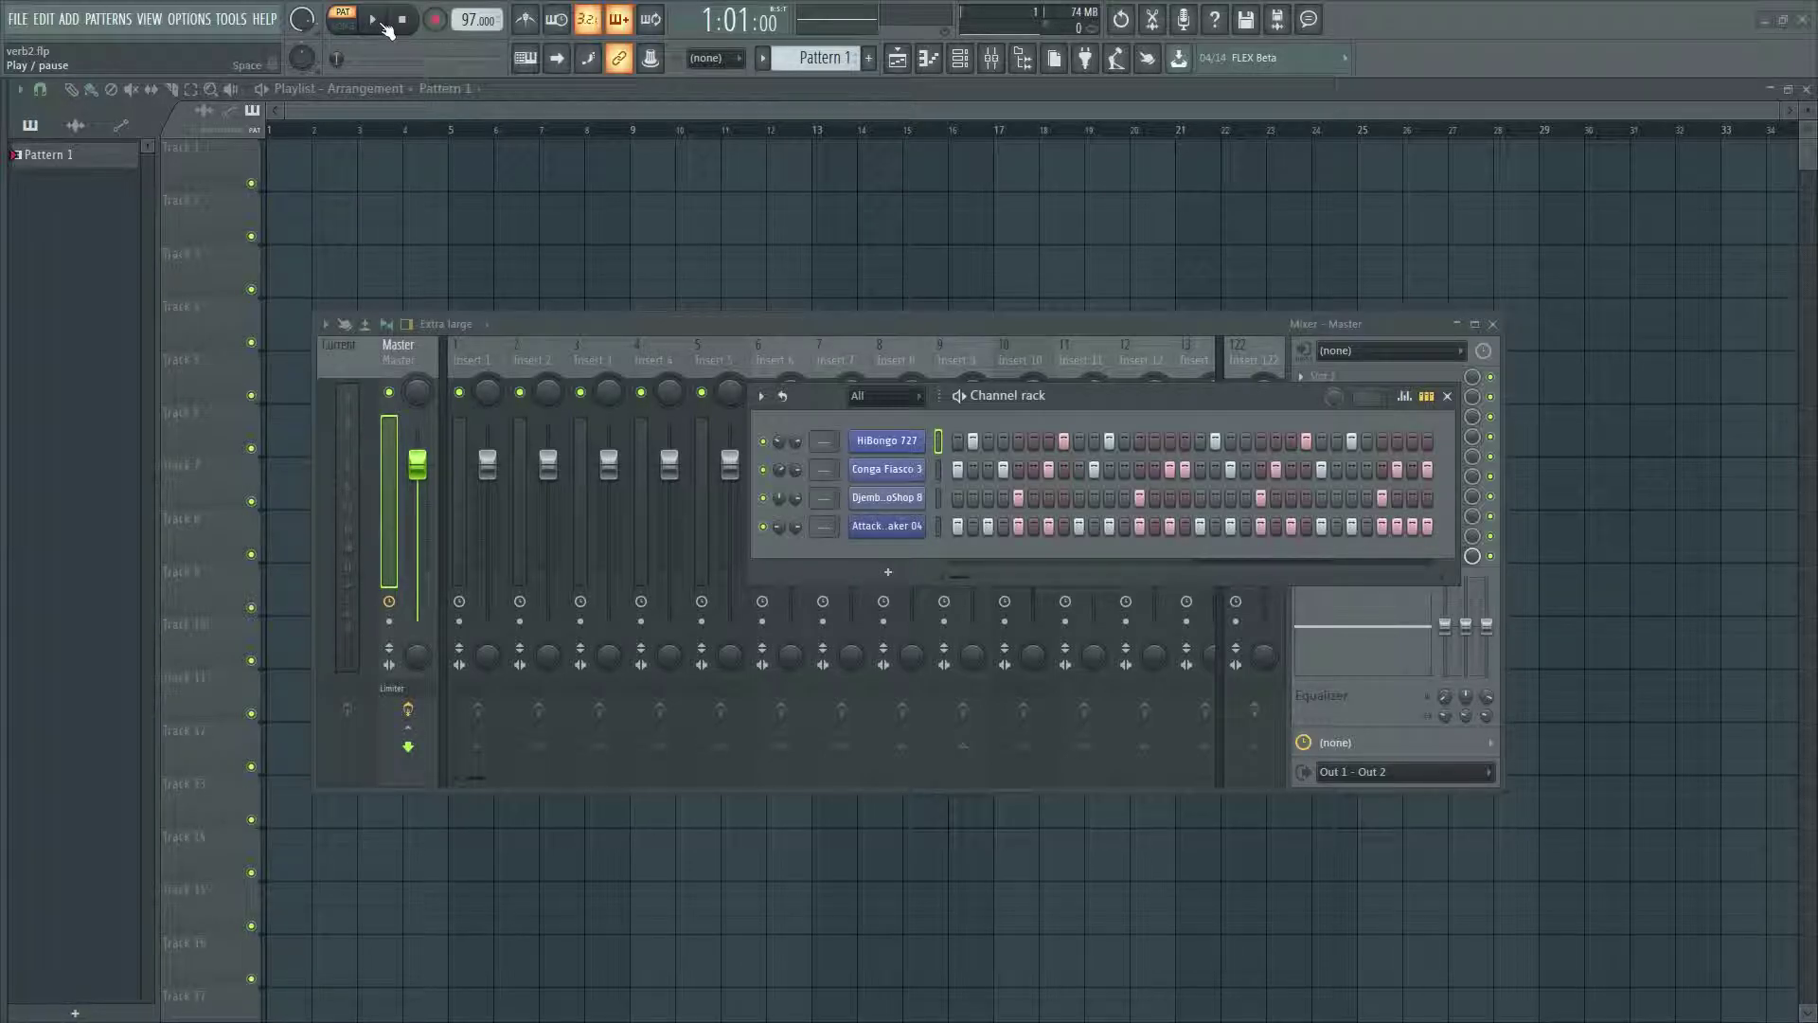
click(374, 20)
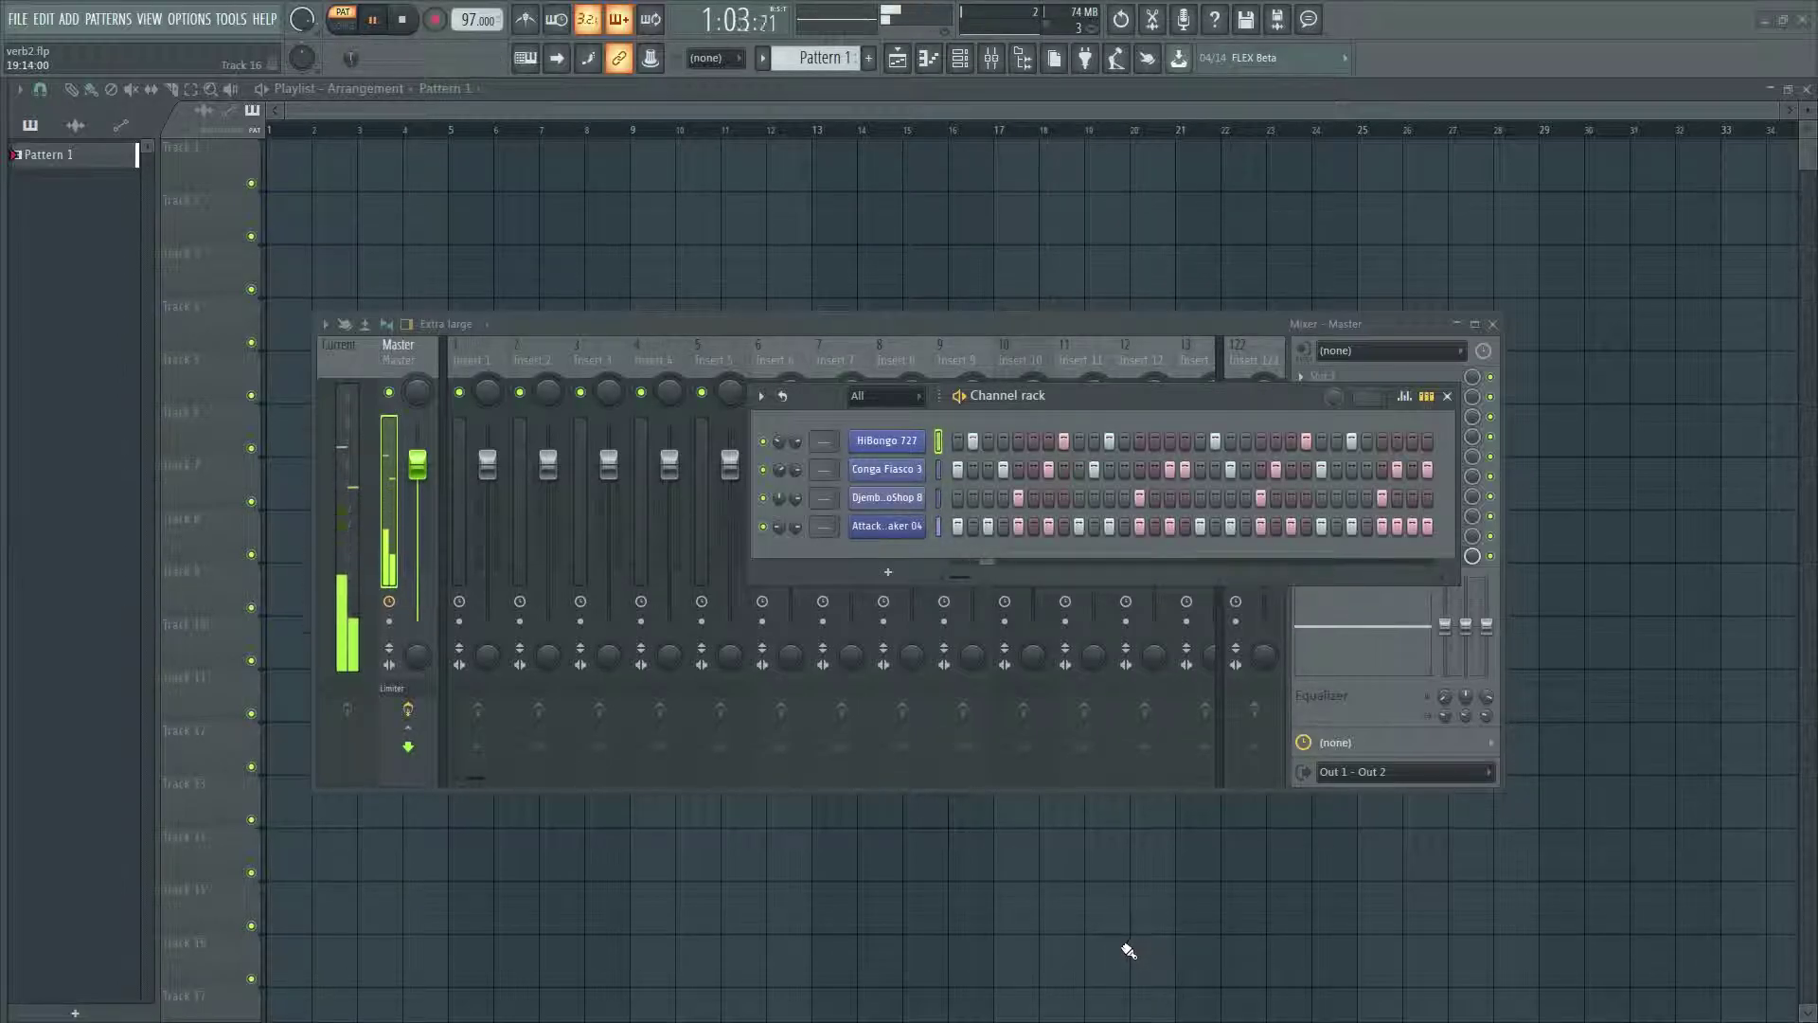
key(space)
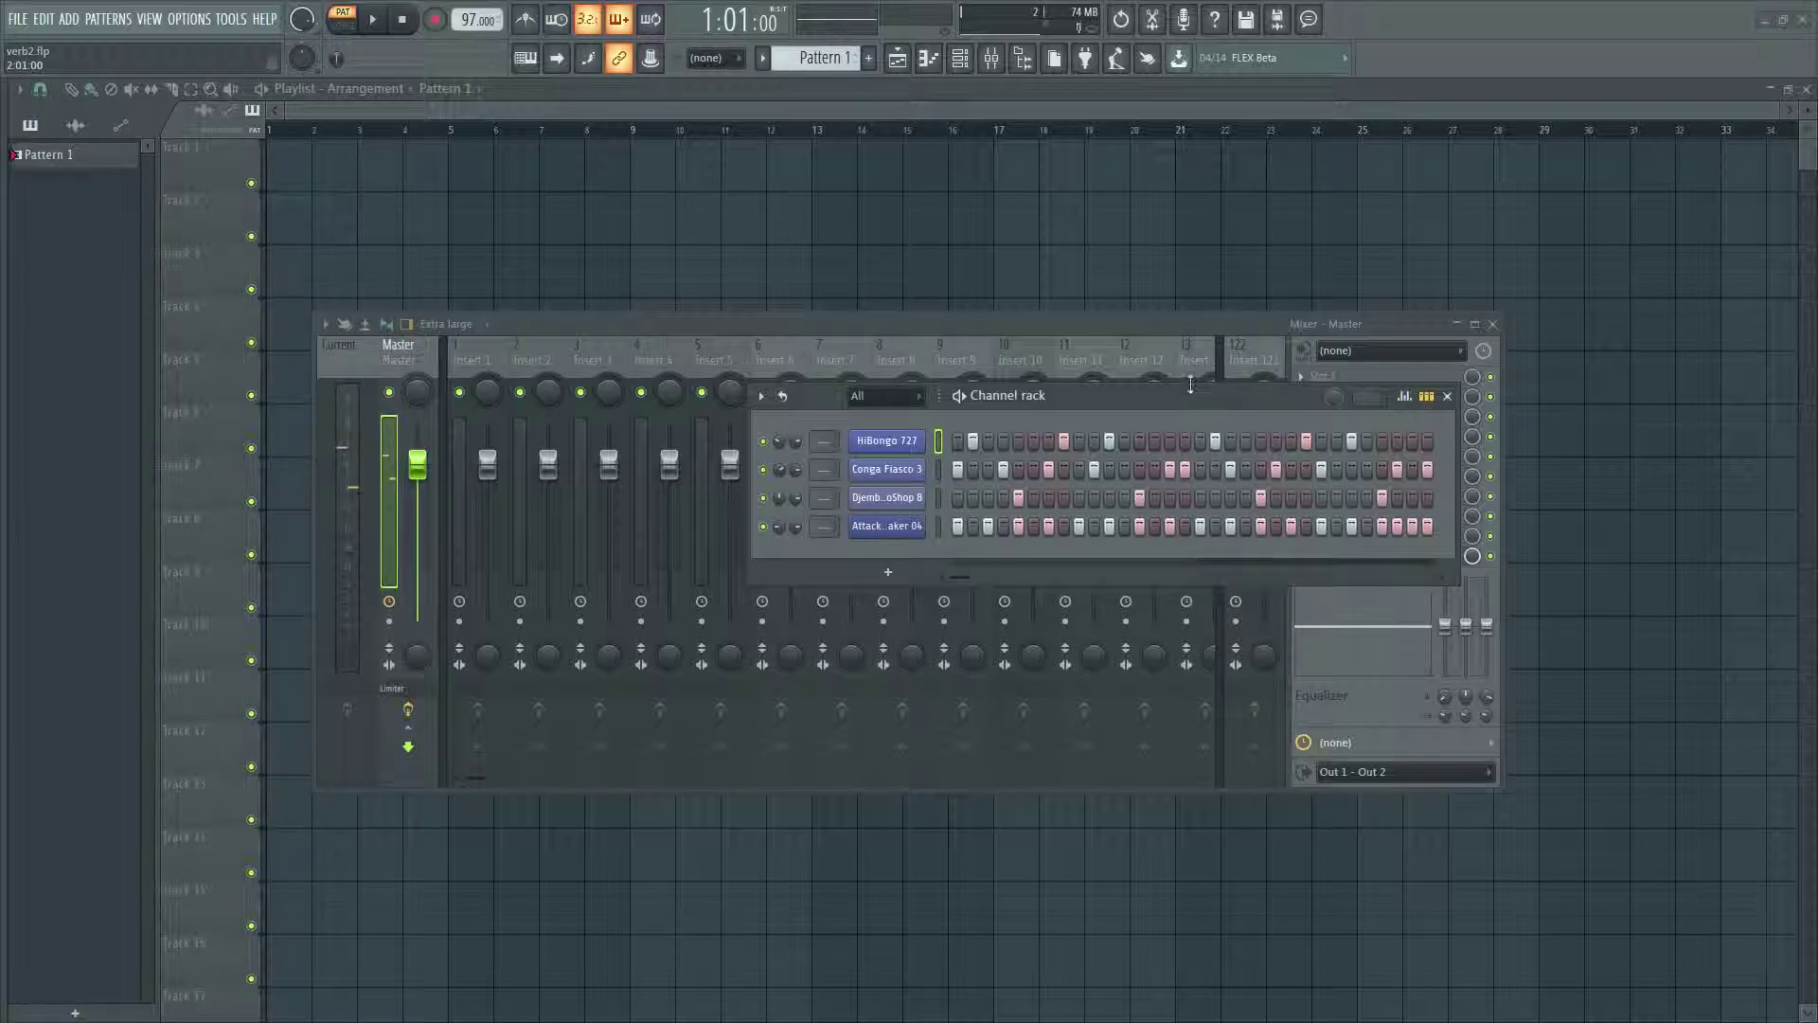
Route all four percussion channels to mixer inserts 1–4 with Ctrl+L, then close the Channel rack
drag(1191, 385, 1275, 354)
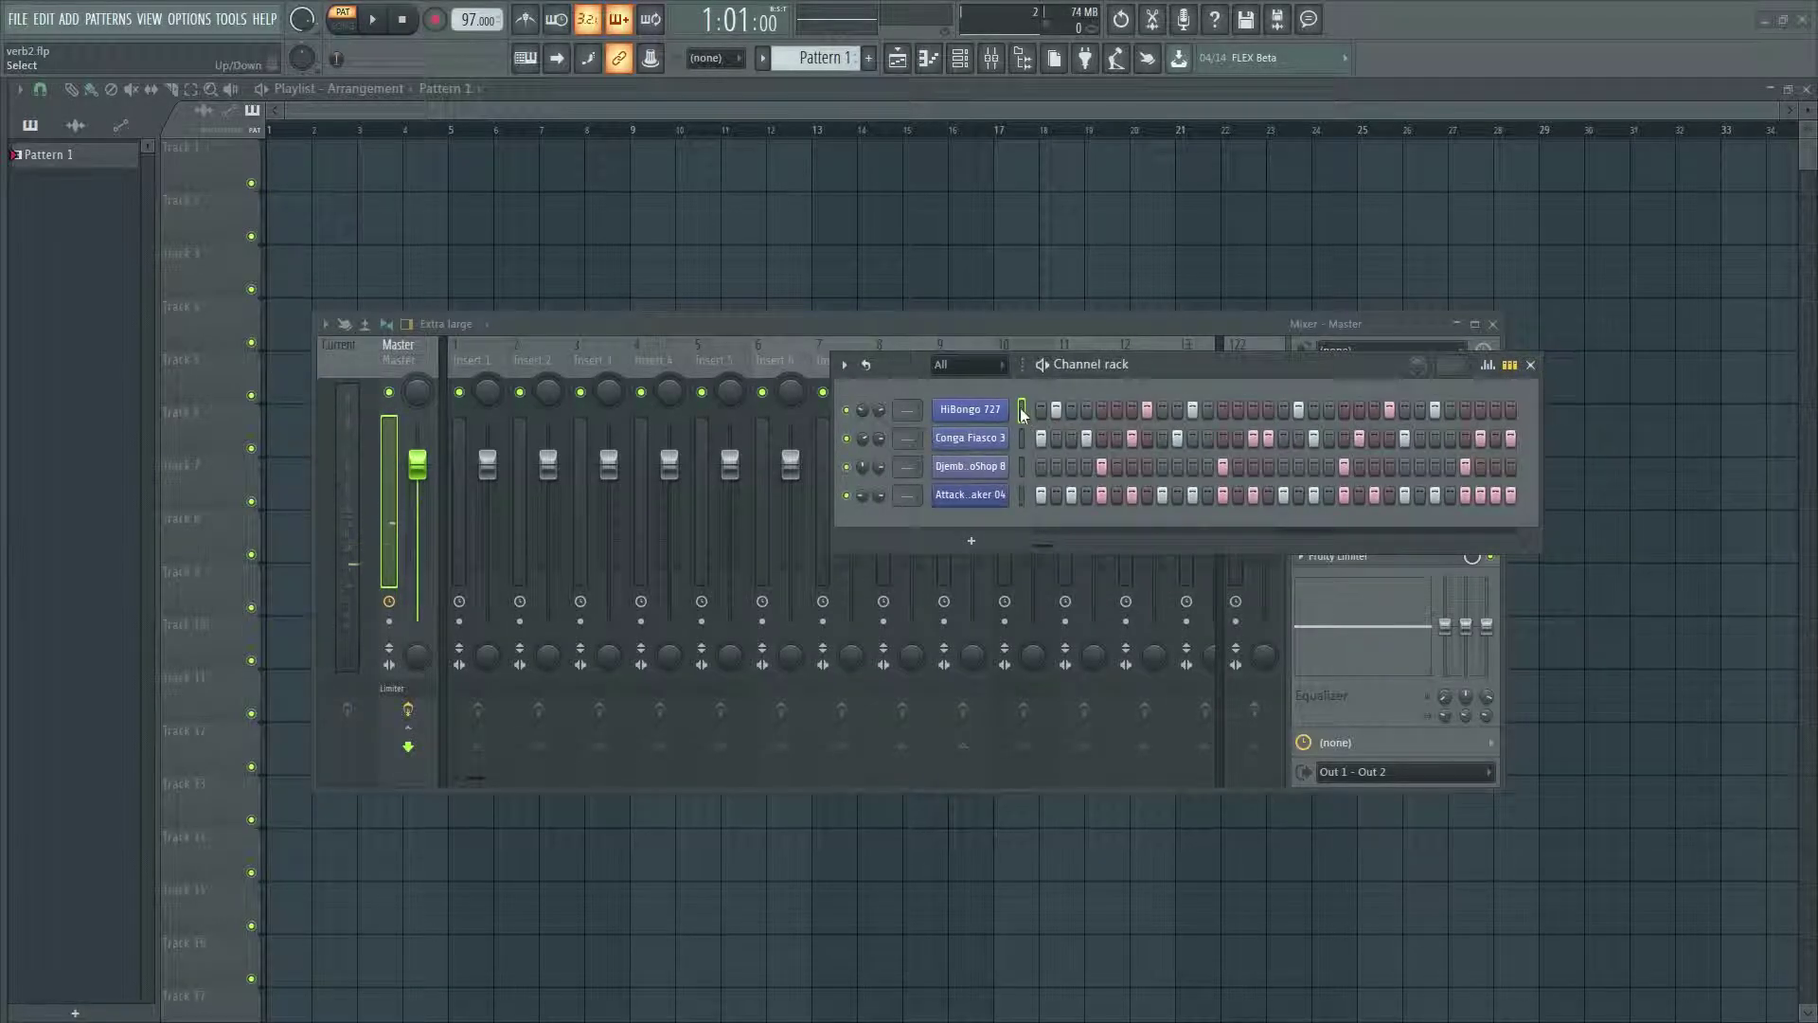
drag(1023, 413, 1023, 496)
drag(1205, 362, 1252, 392)
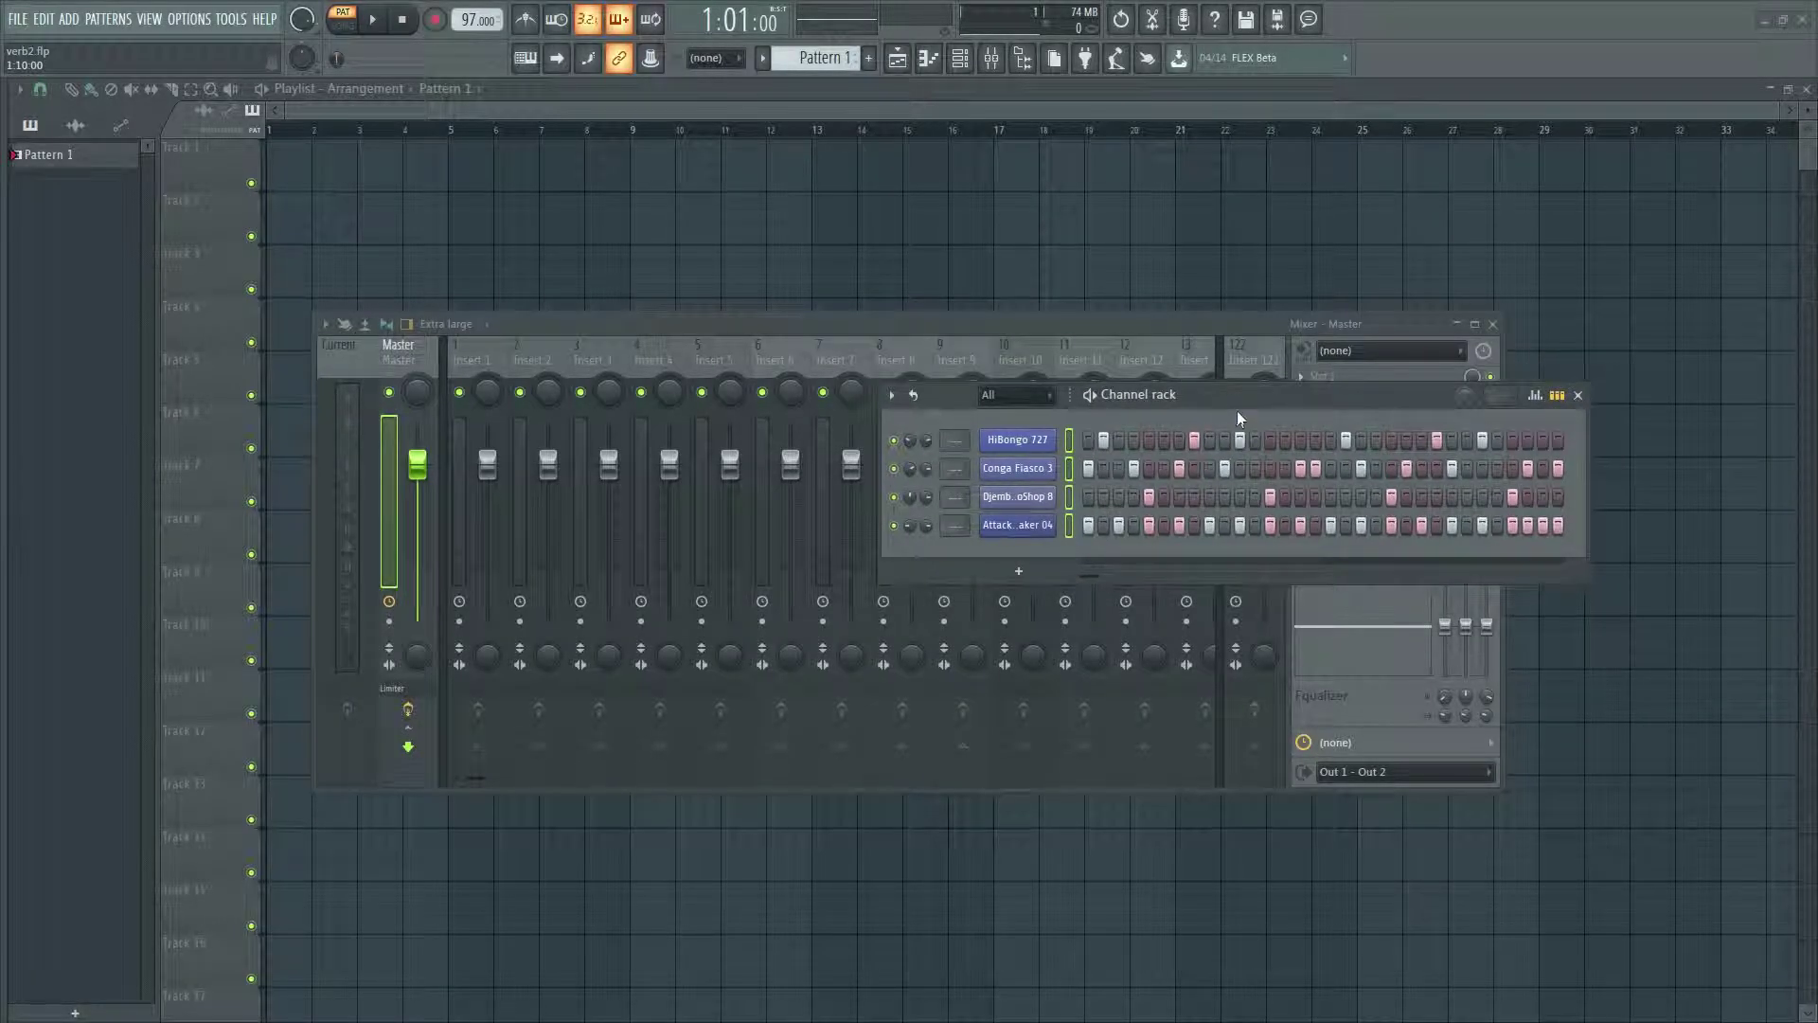
key(ctrl+l)
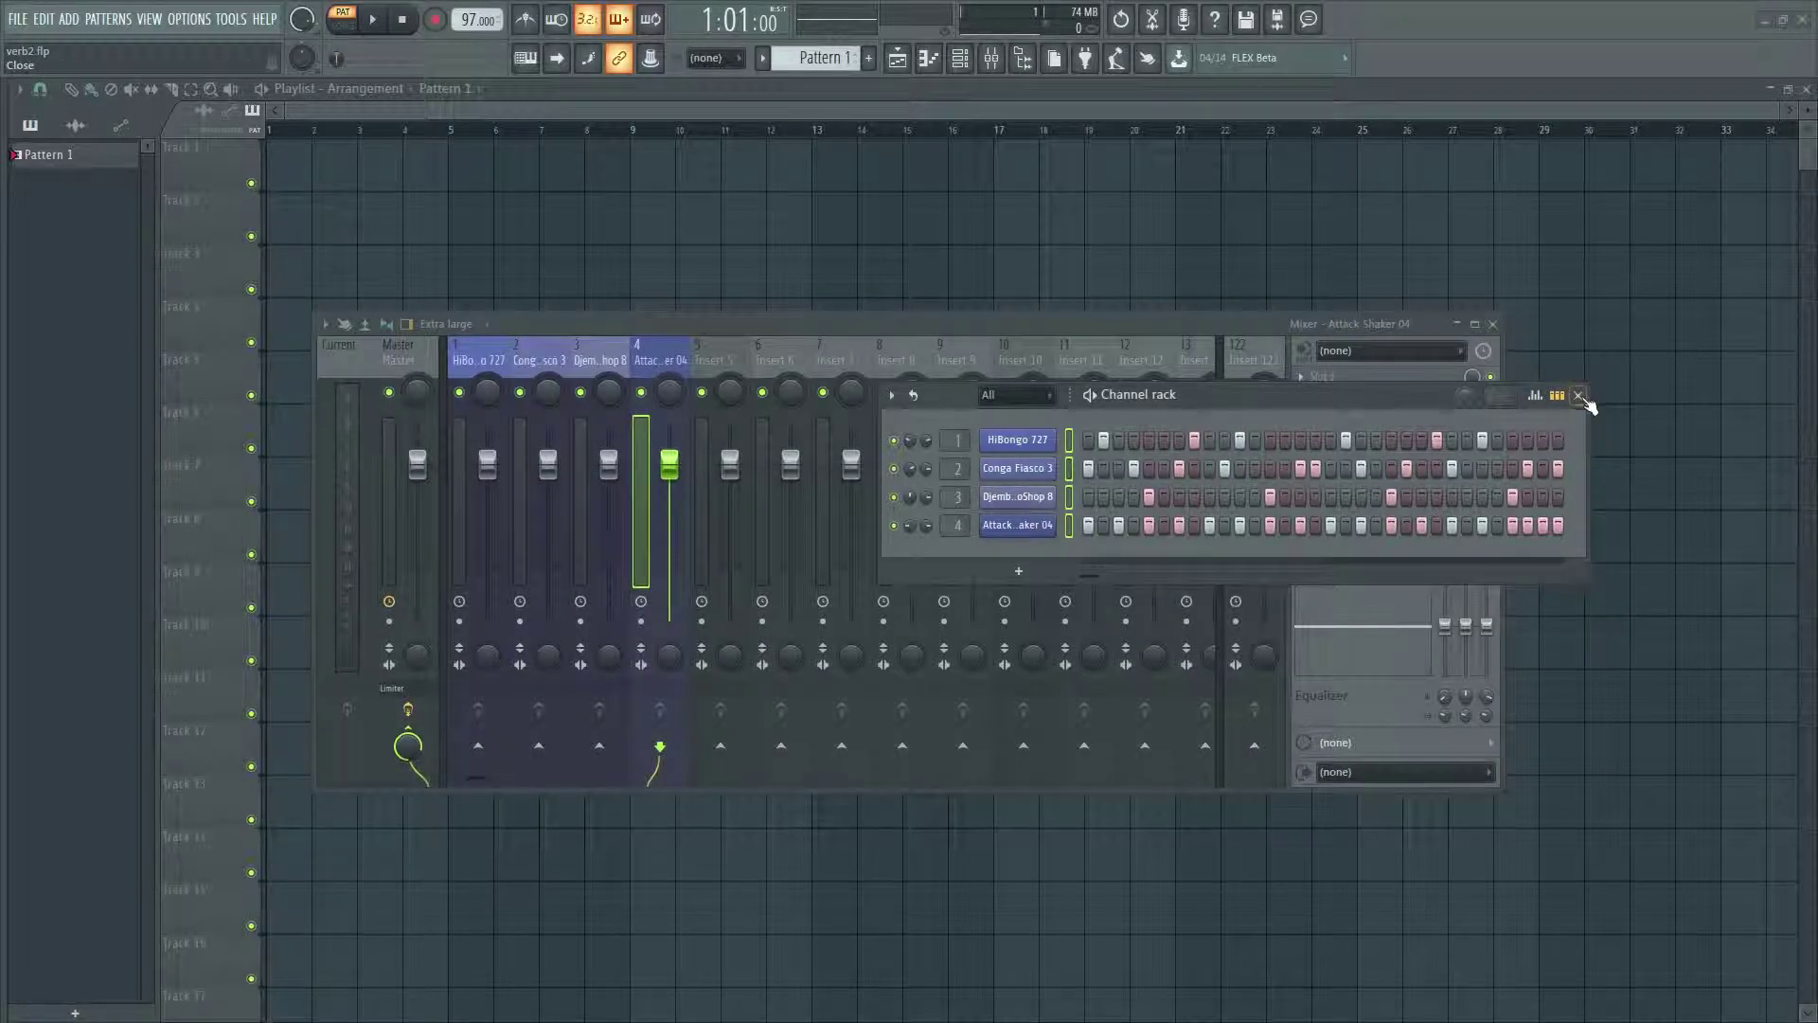
click(1577, 395)
drag(810, 351, 892, 349)
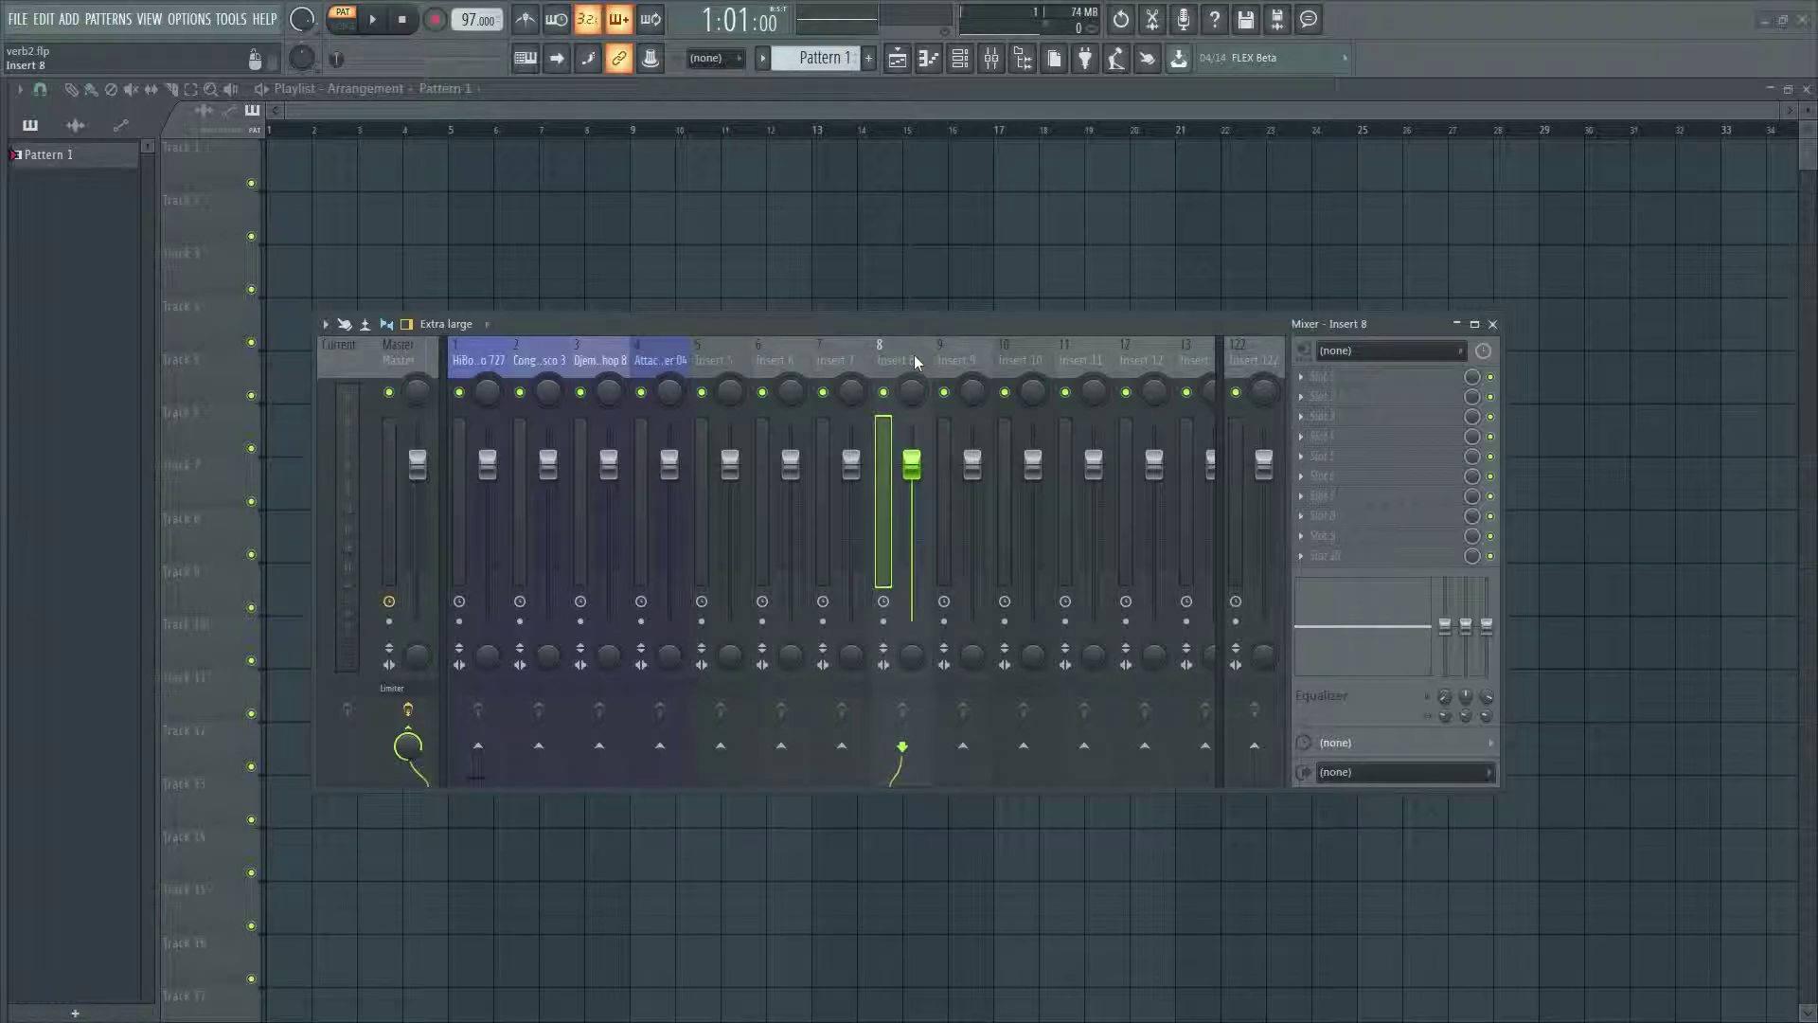
Rename mixer insert 8 to REVERB and give it a red colour
double_click(913, 354)
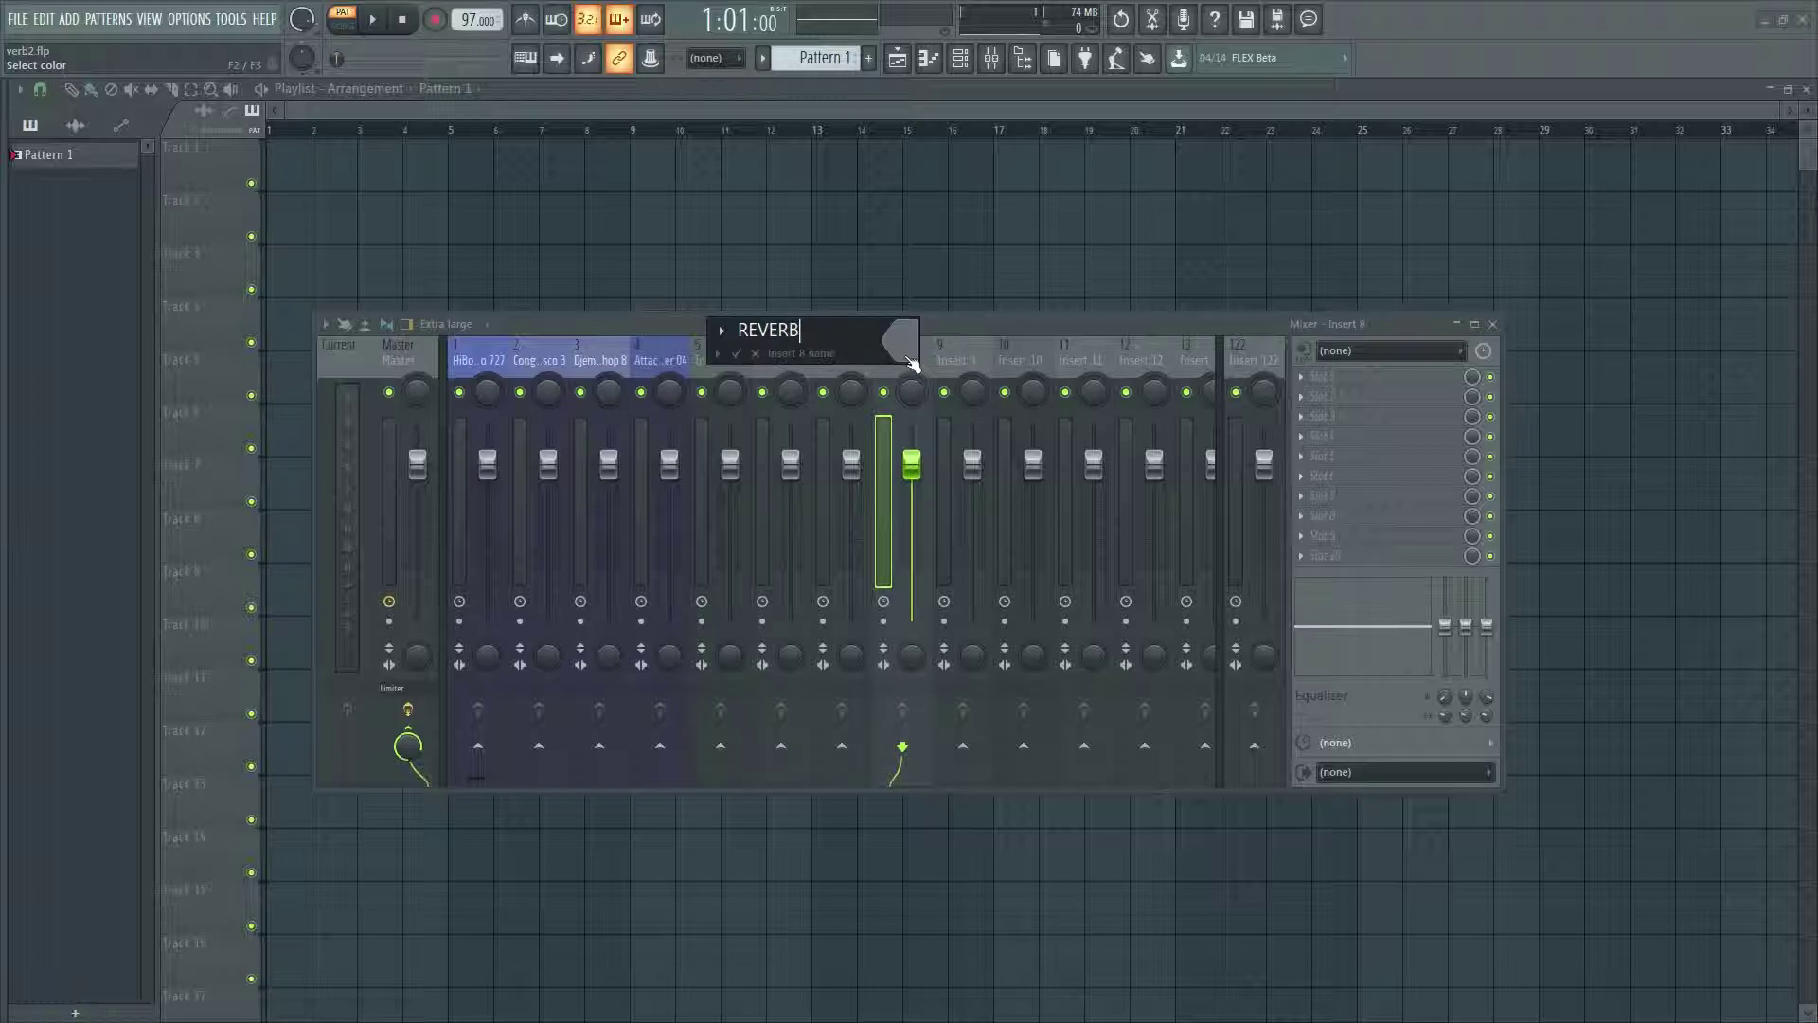
click(909, 358)
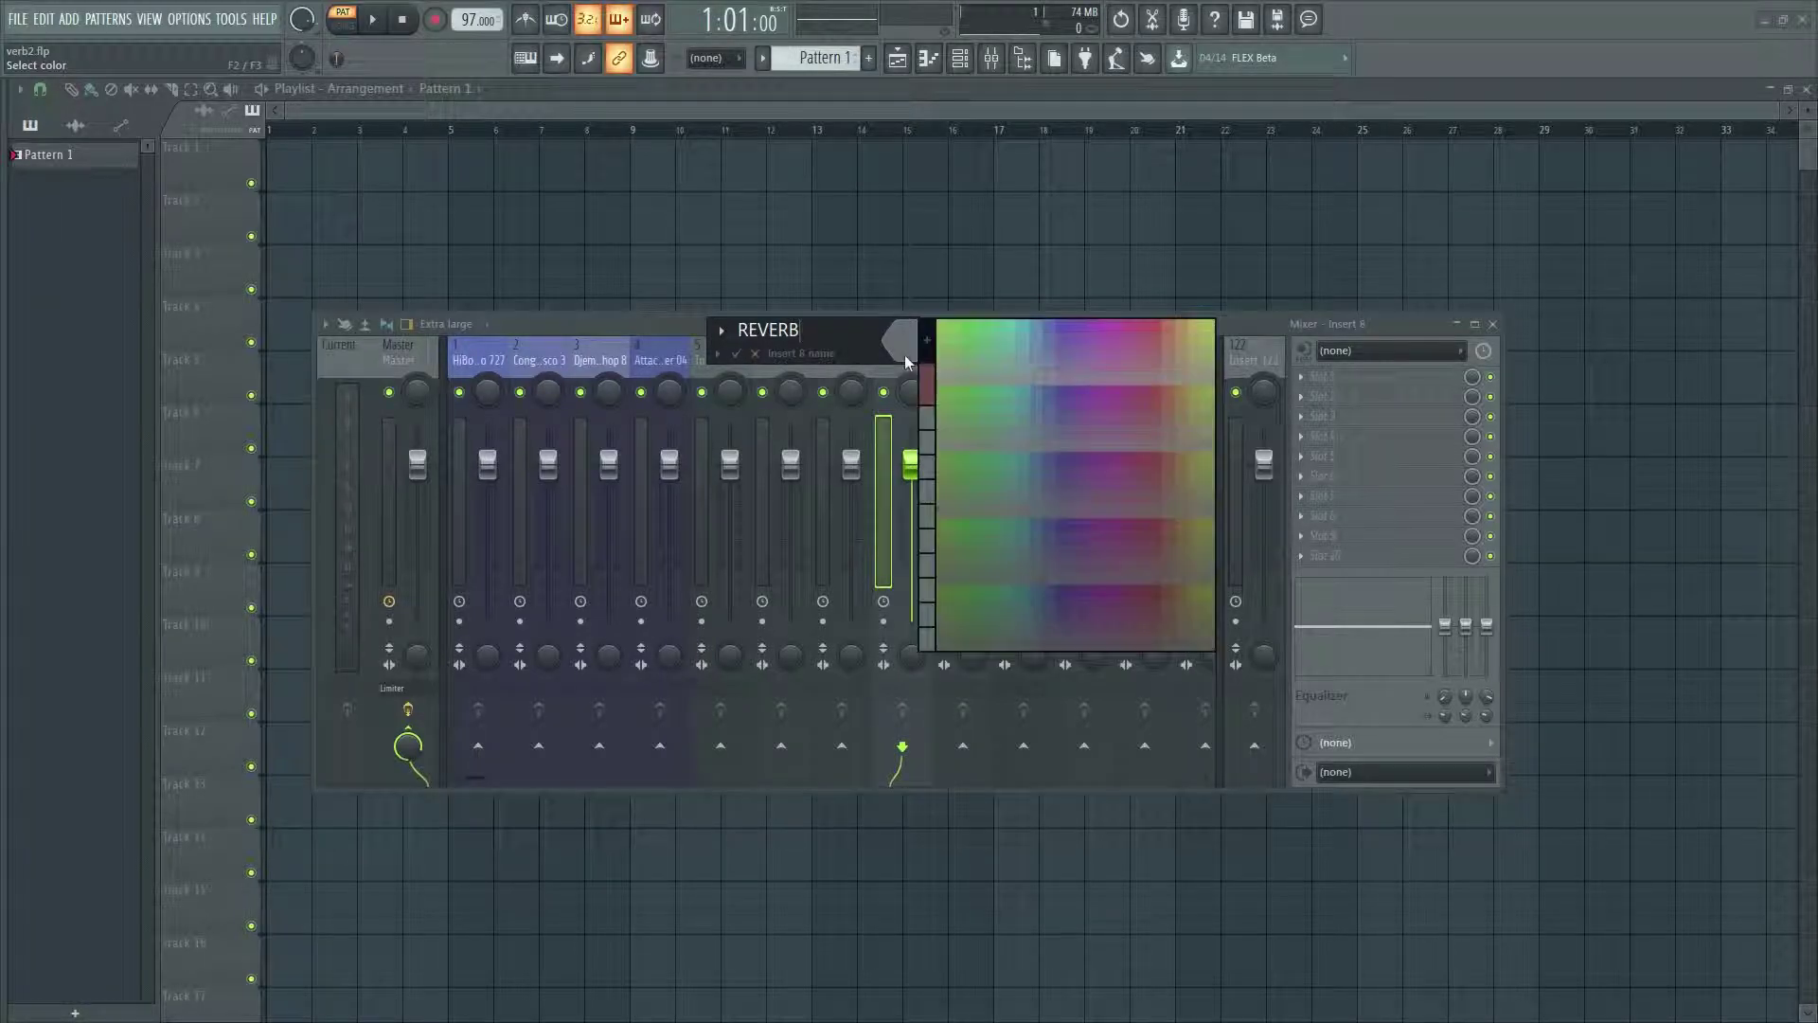
click(1156, 329)
key(Return)
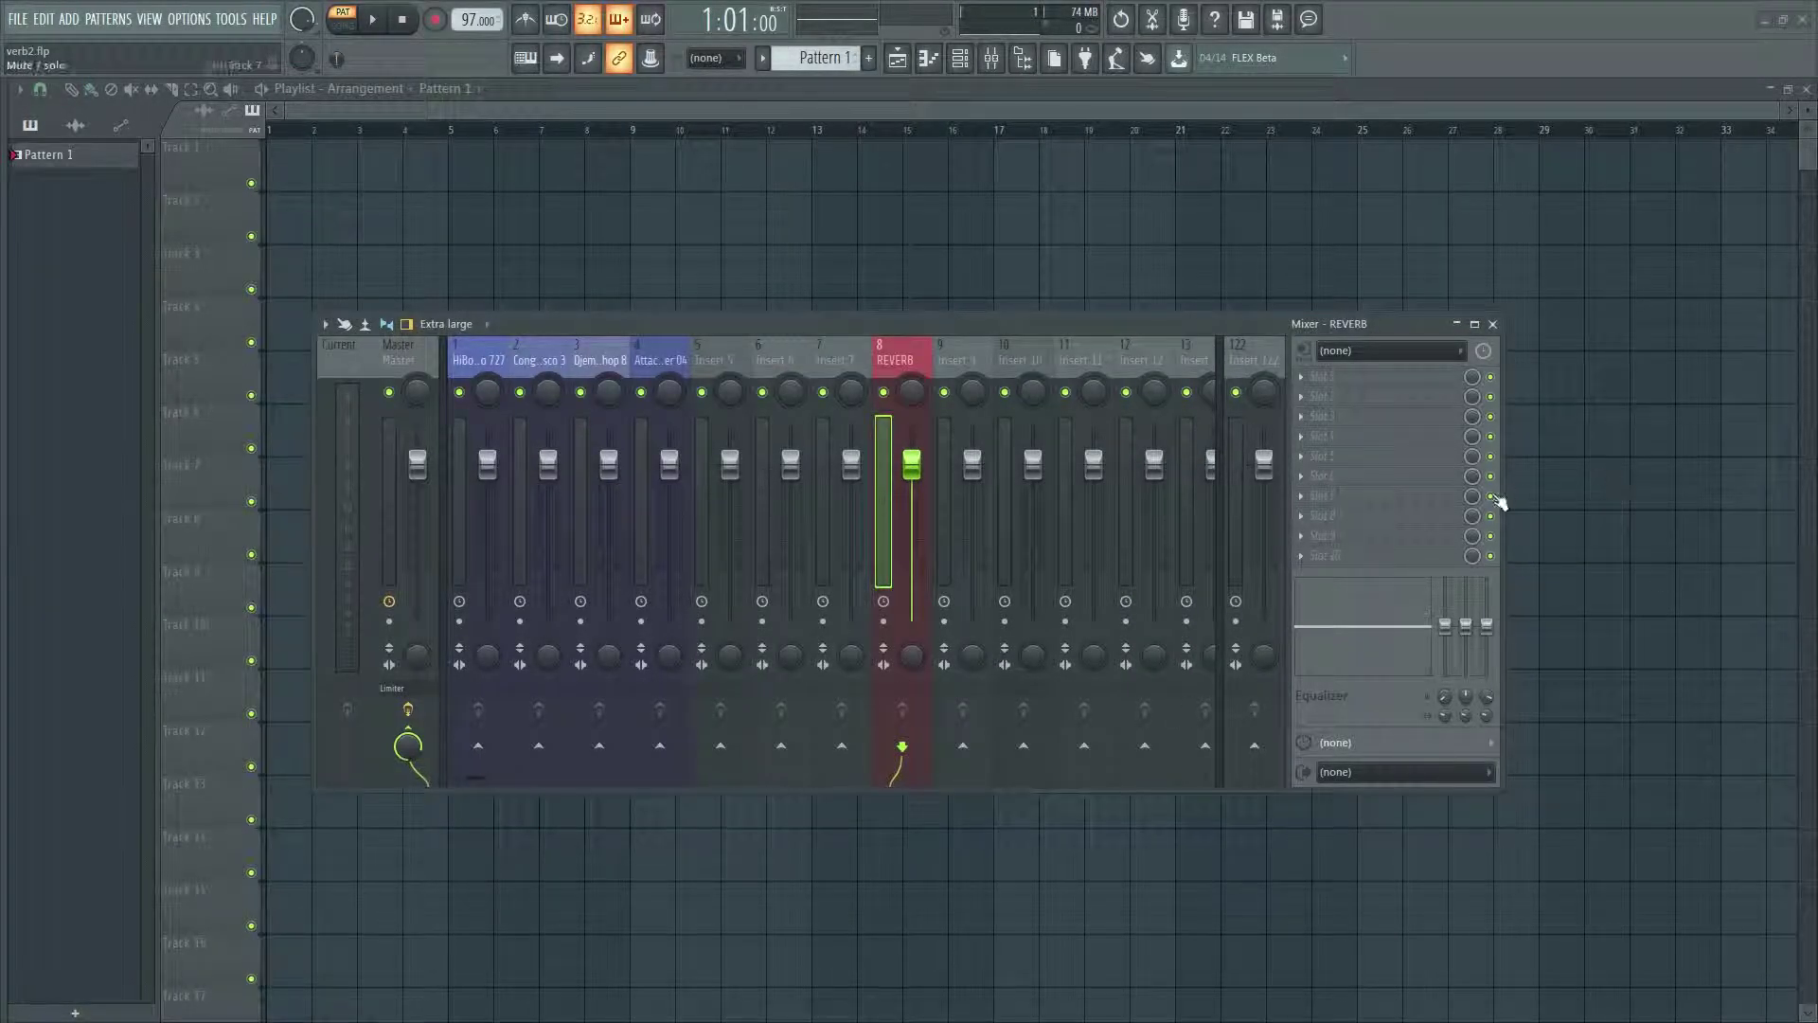
Load Fruity Reeverb 2 into REVERB's first slot with dry at 0% and wet fully up
click(1348, 385)
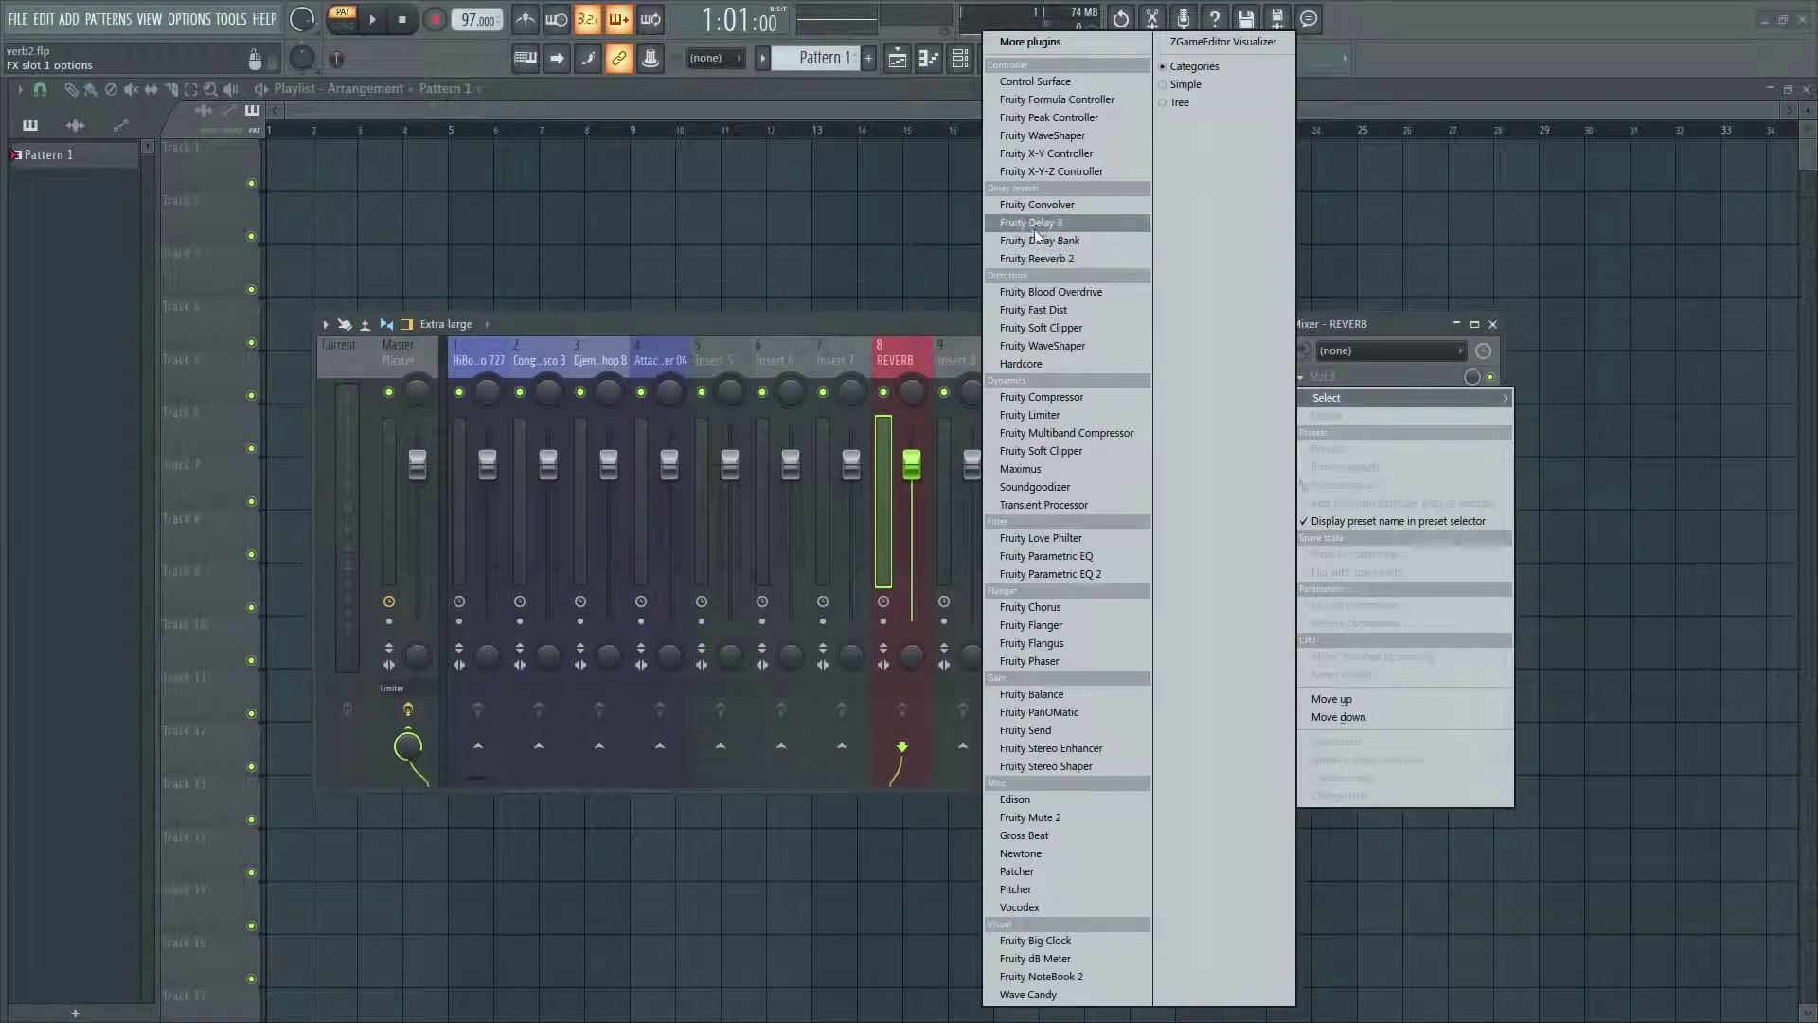
click(1061, 258)
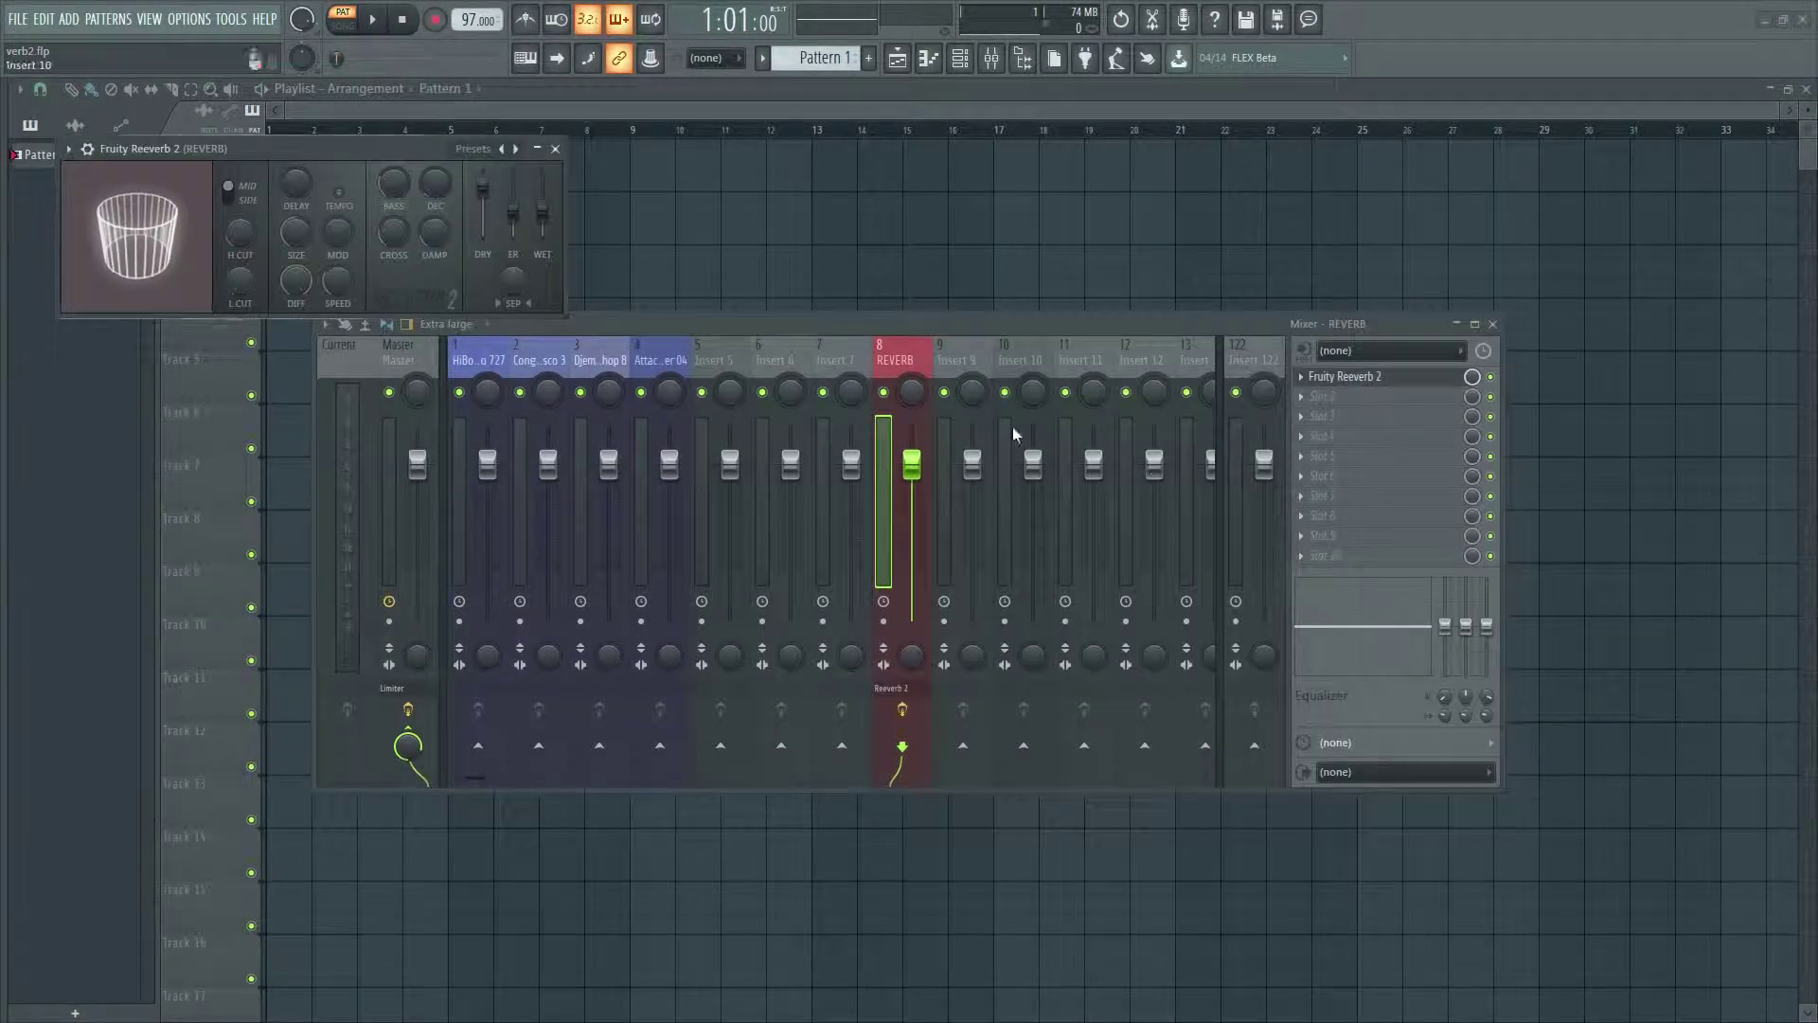
drag(402, 140, 953, 431)
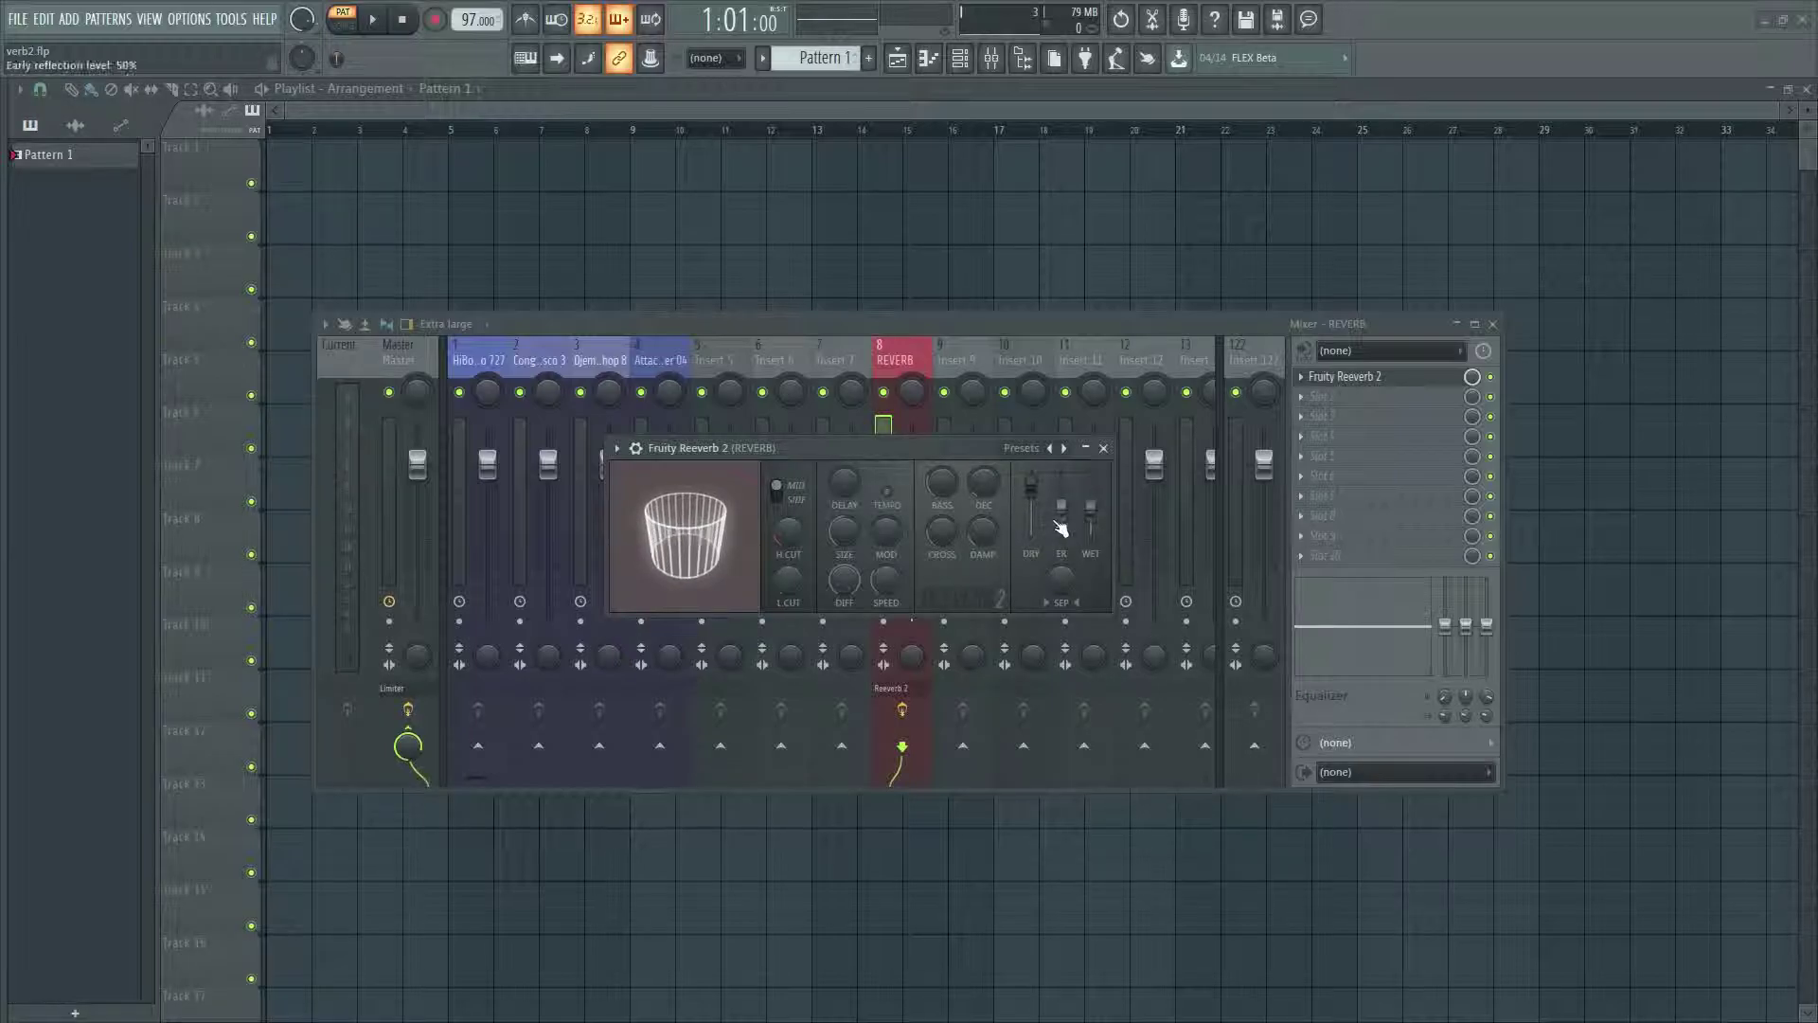
drag(1041, 493, 1091, 471)
drag(954, 448, 1082, 449)
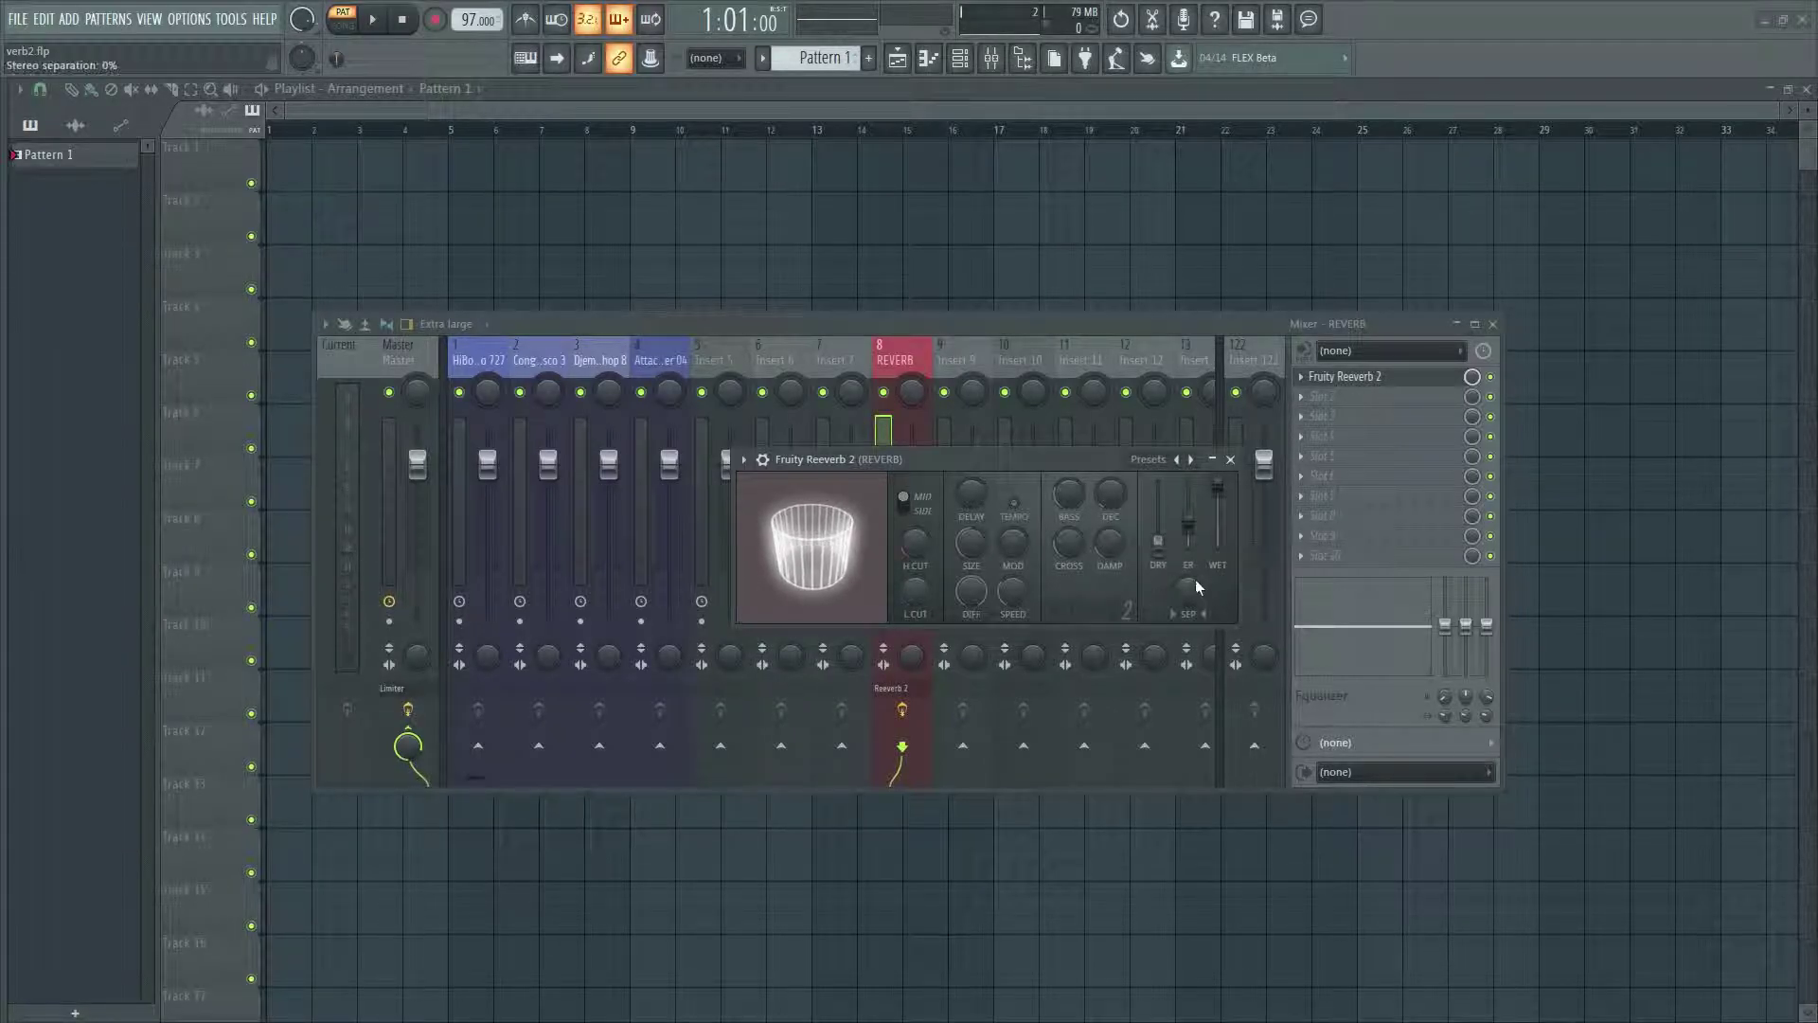
drag(1218, 489, 1217, 478)
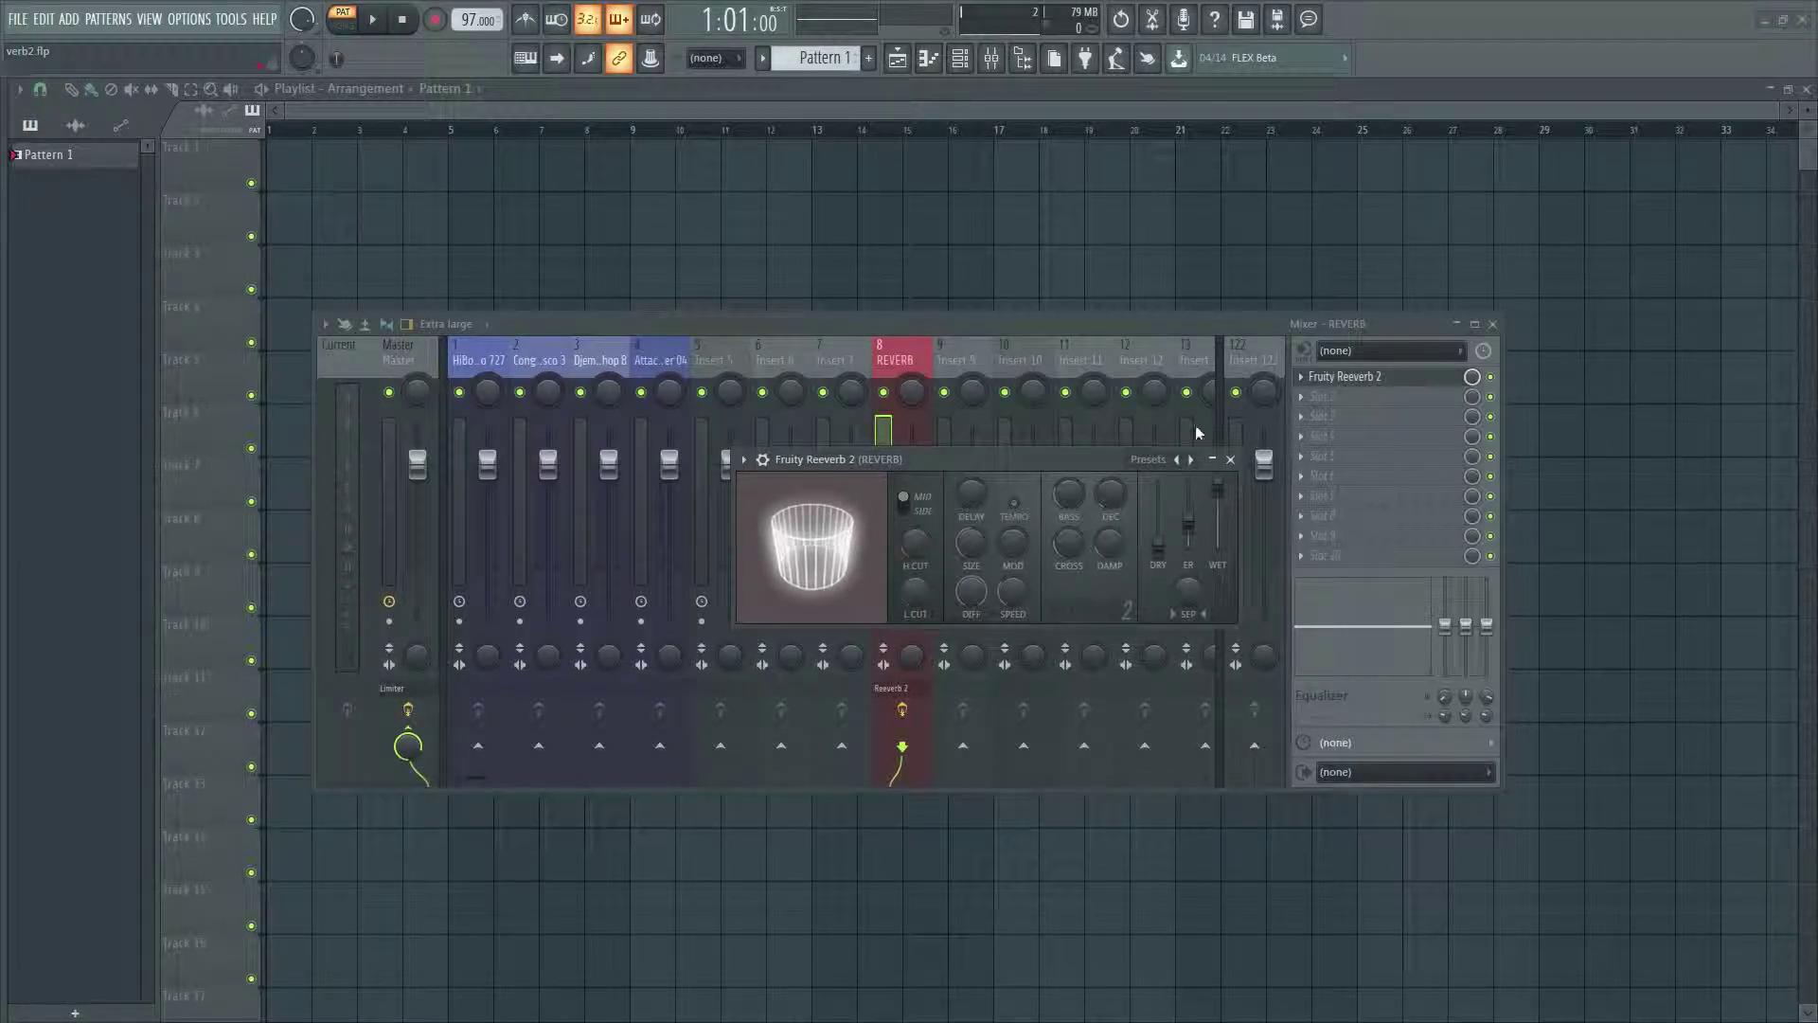
click(1230, 459)
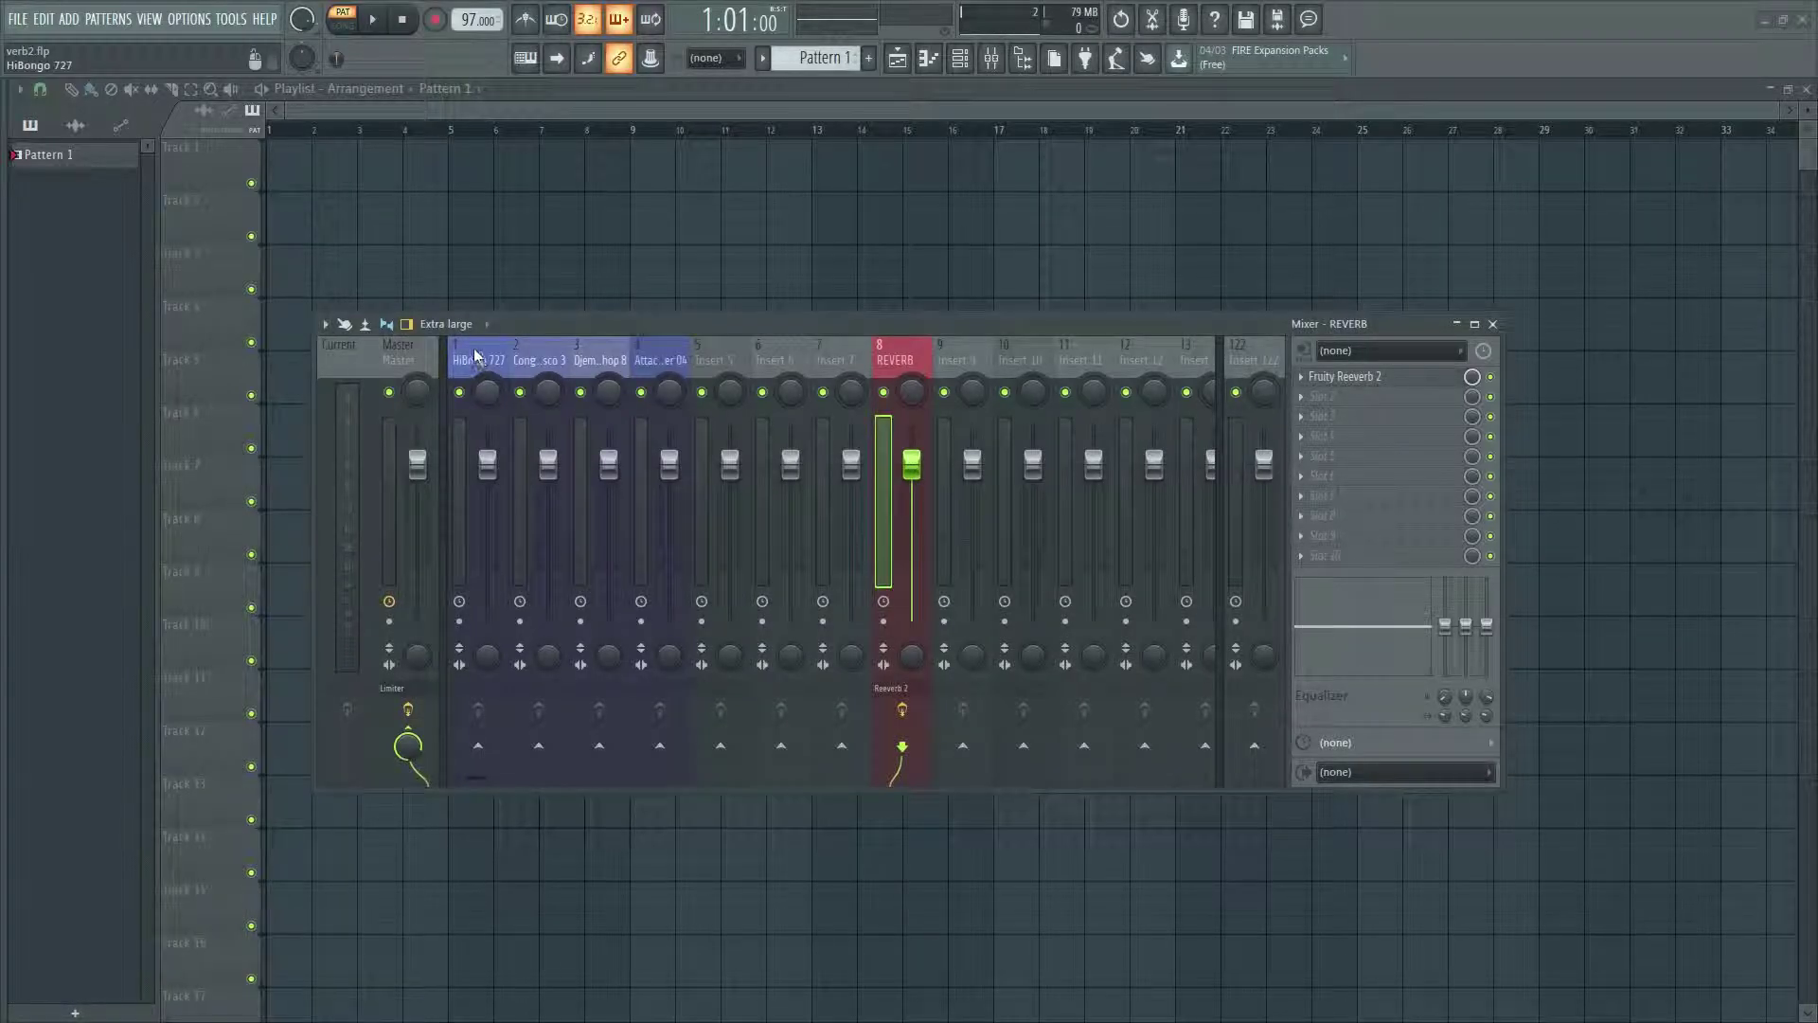
Route the HiBongo 727 and Conga Fiasco 3 inserts to the REVERB insert
click(497, 358)
click(526, 358)
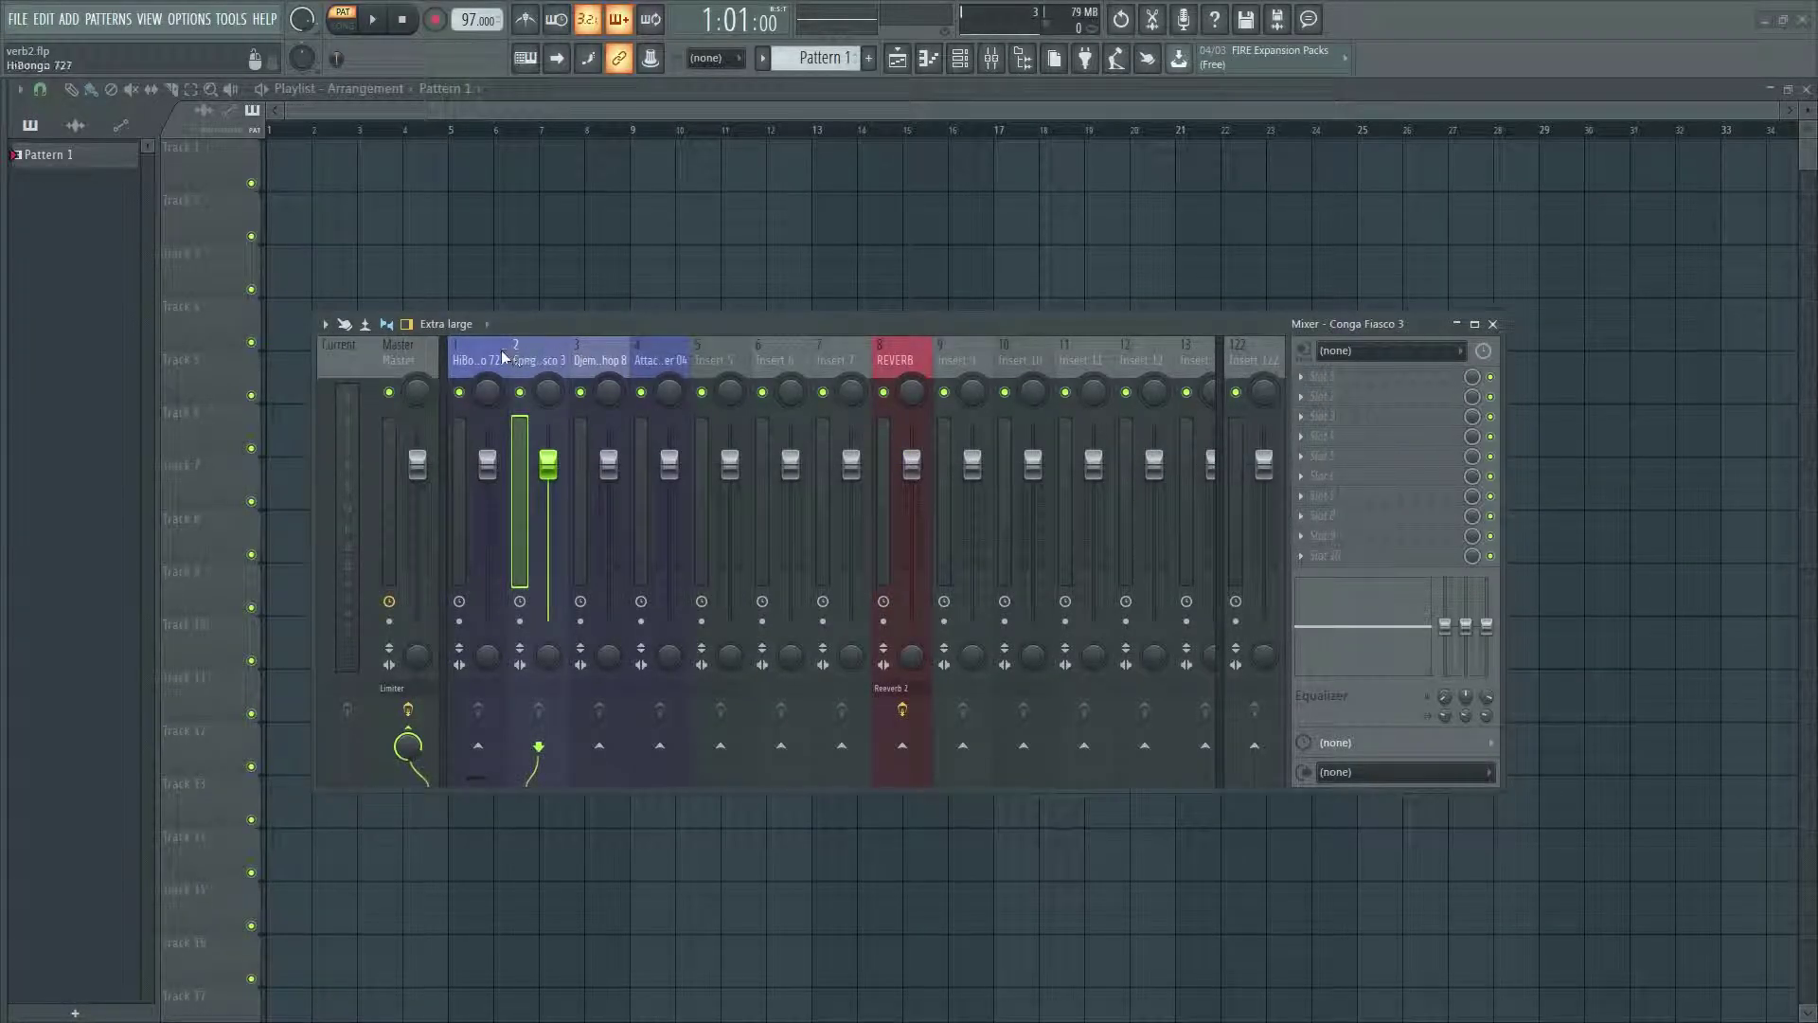
click(476, 360)
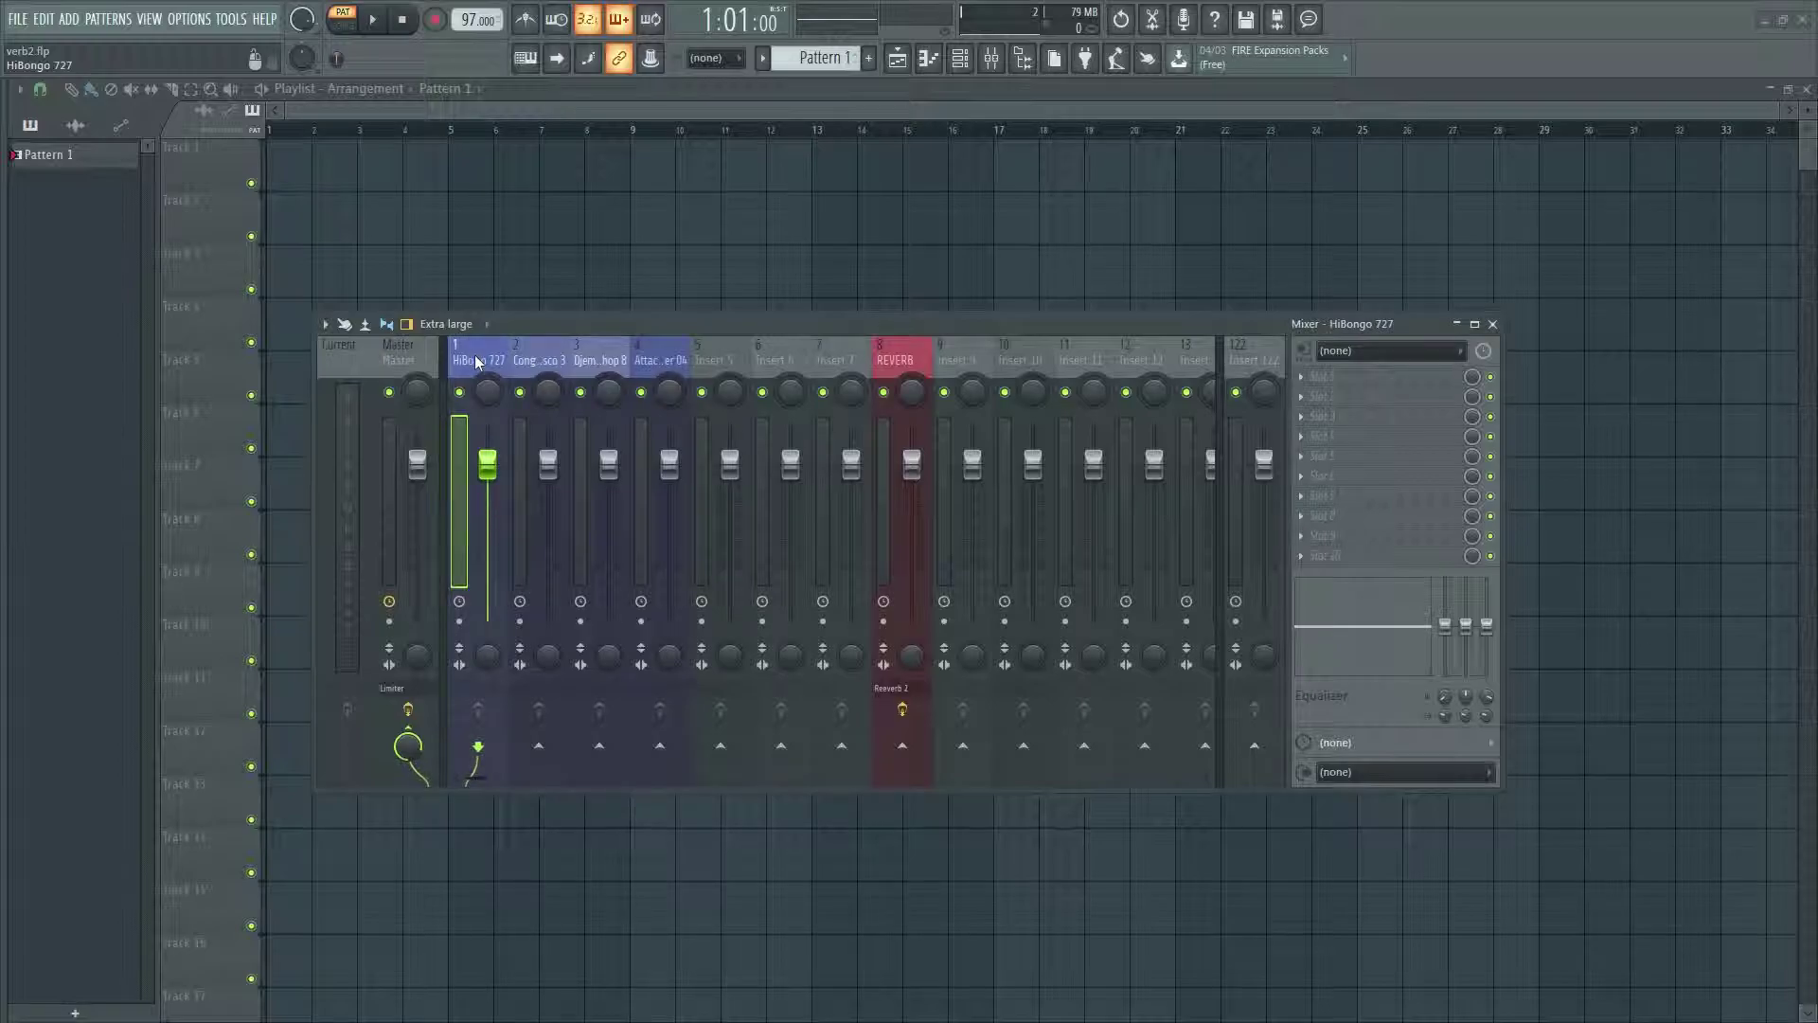
right_click(903, 747)
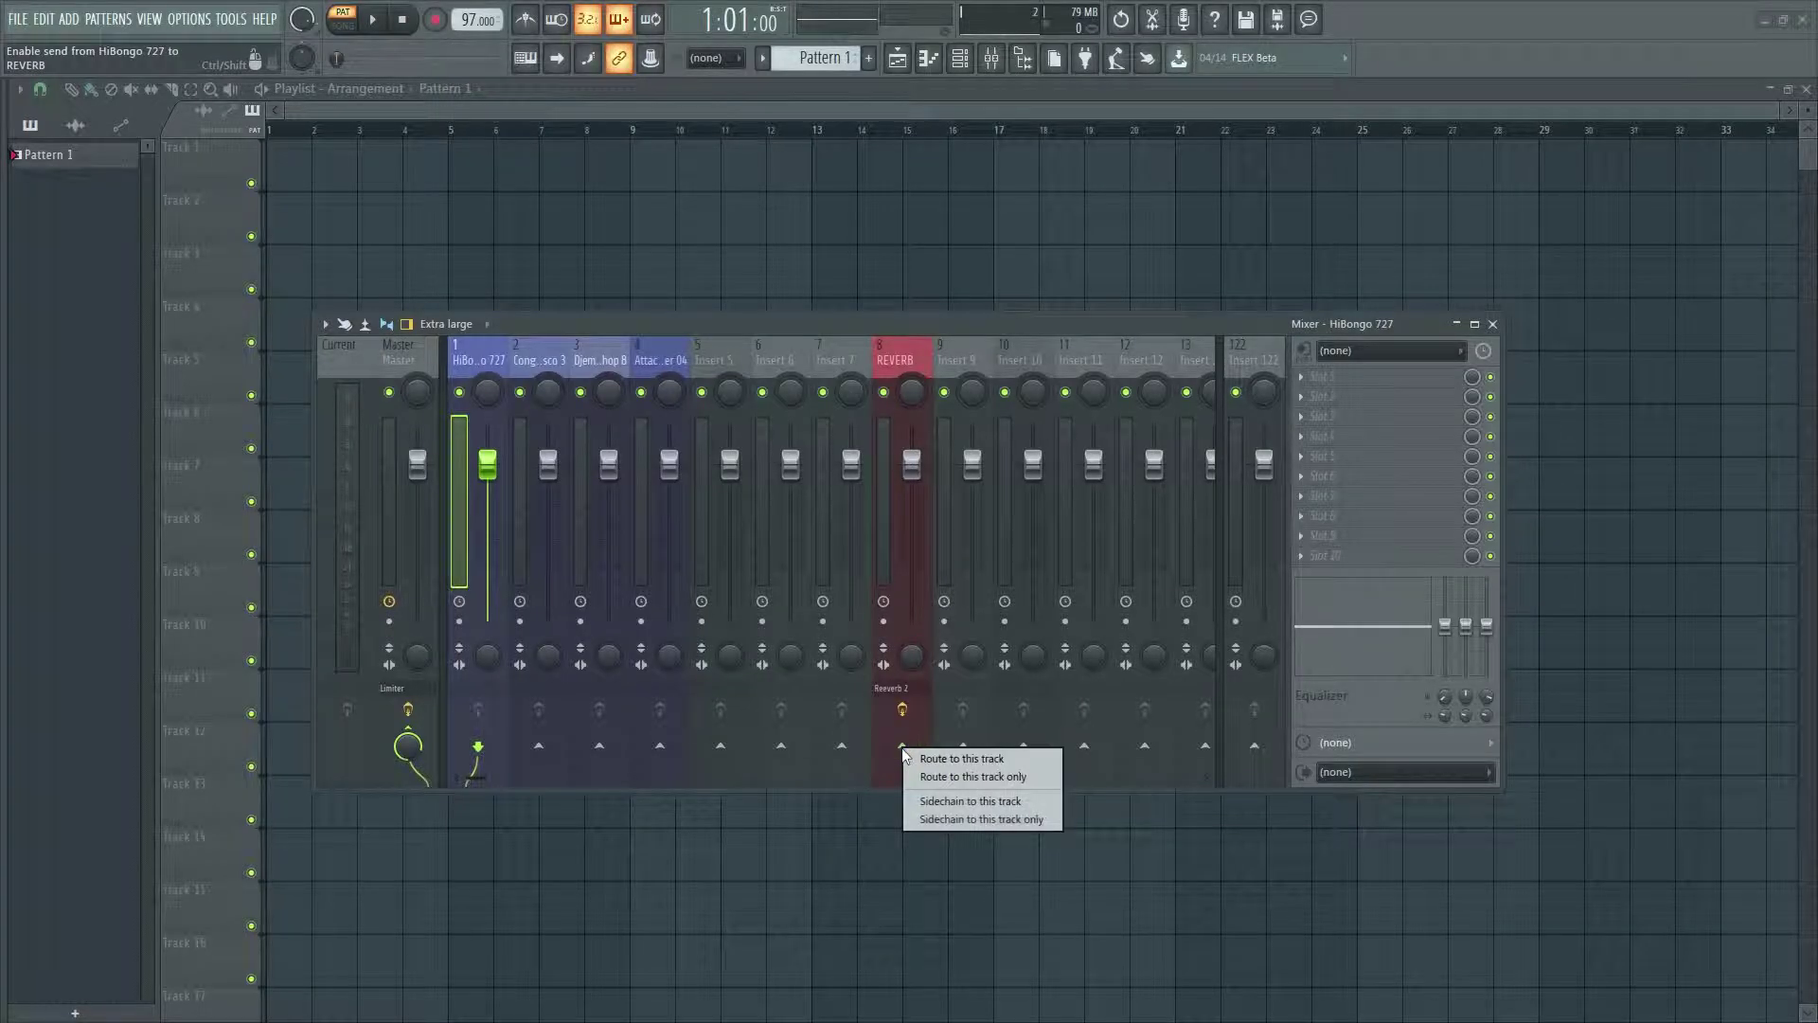
click(973, 764)
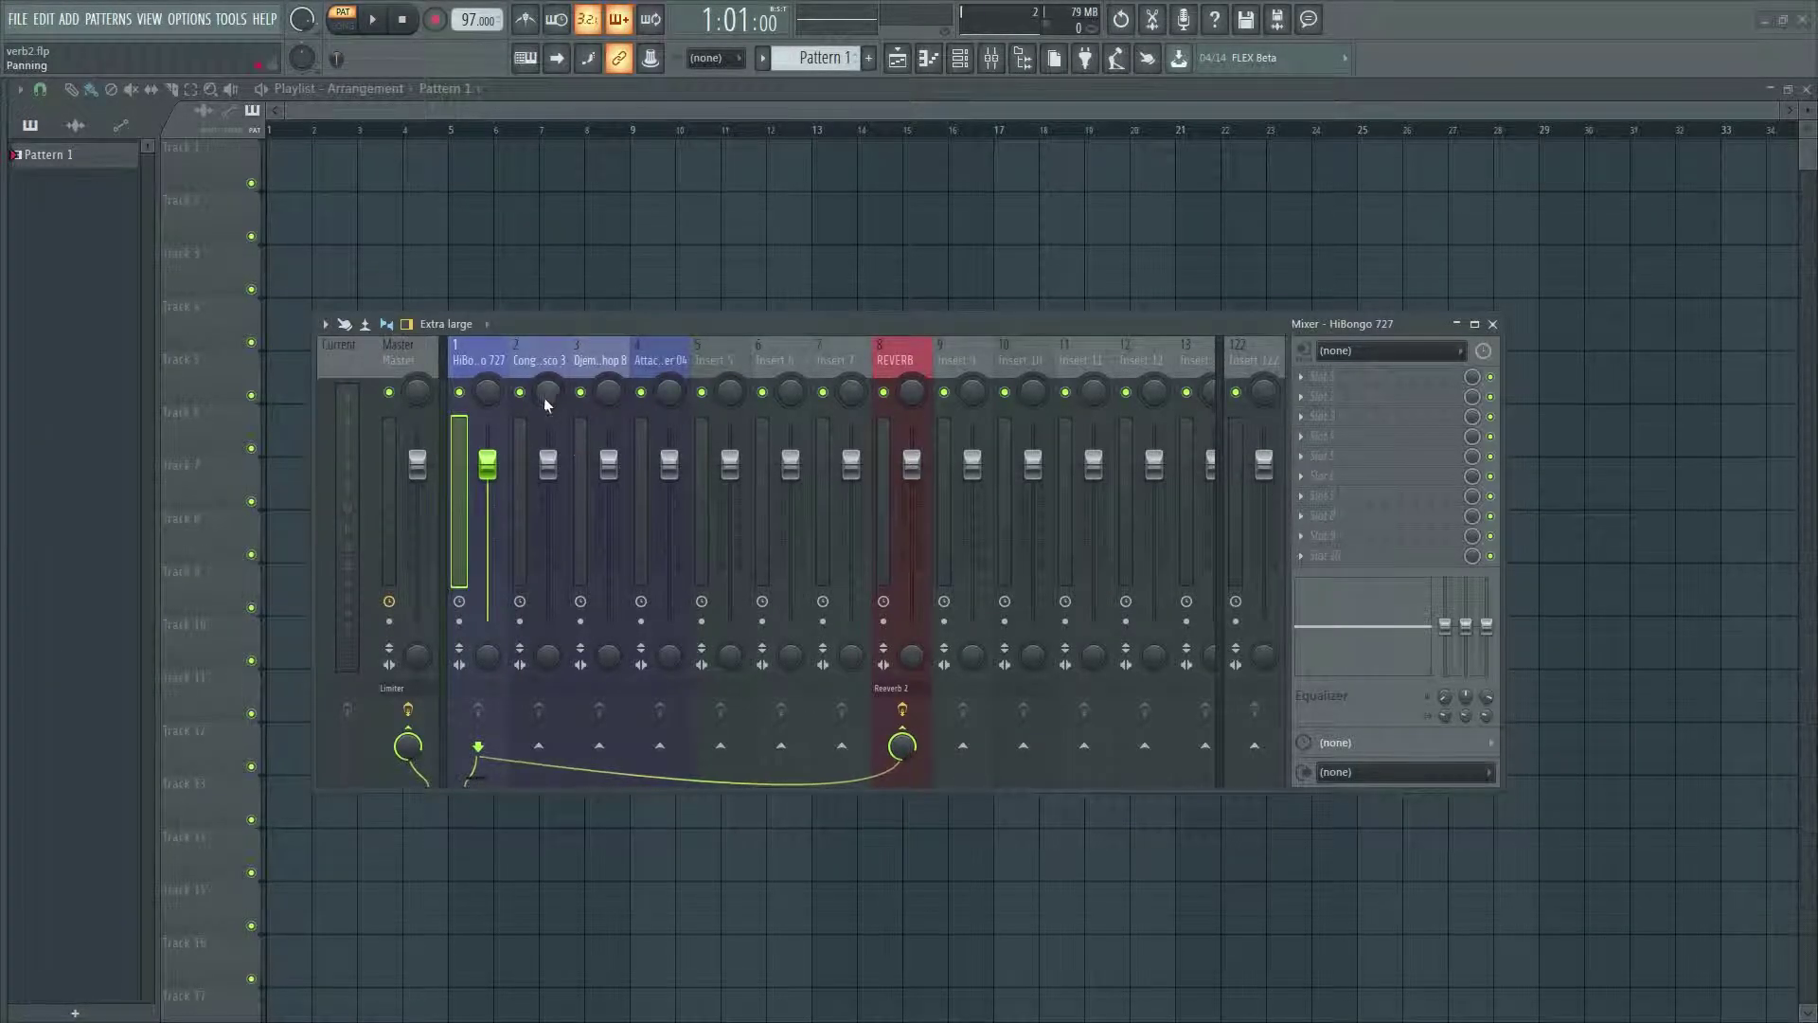
click(526, 354)
right_click(902, 747)
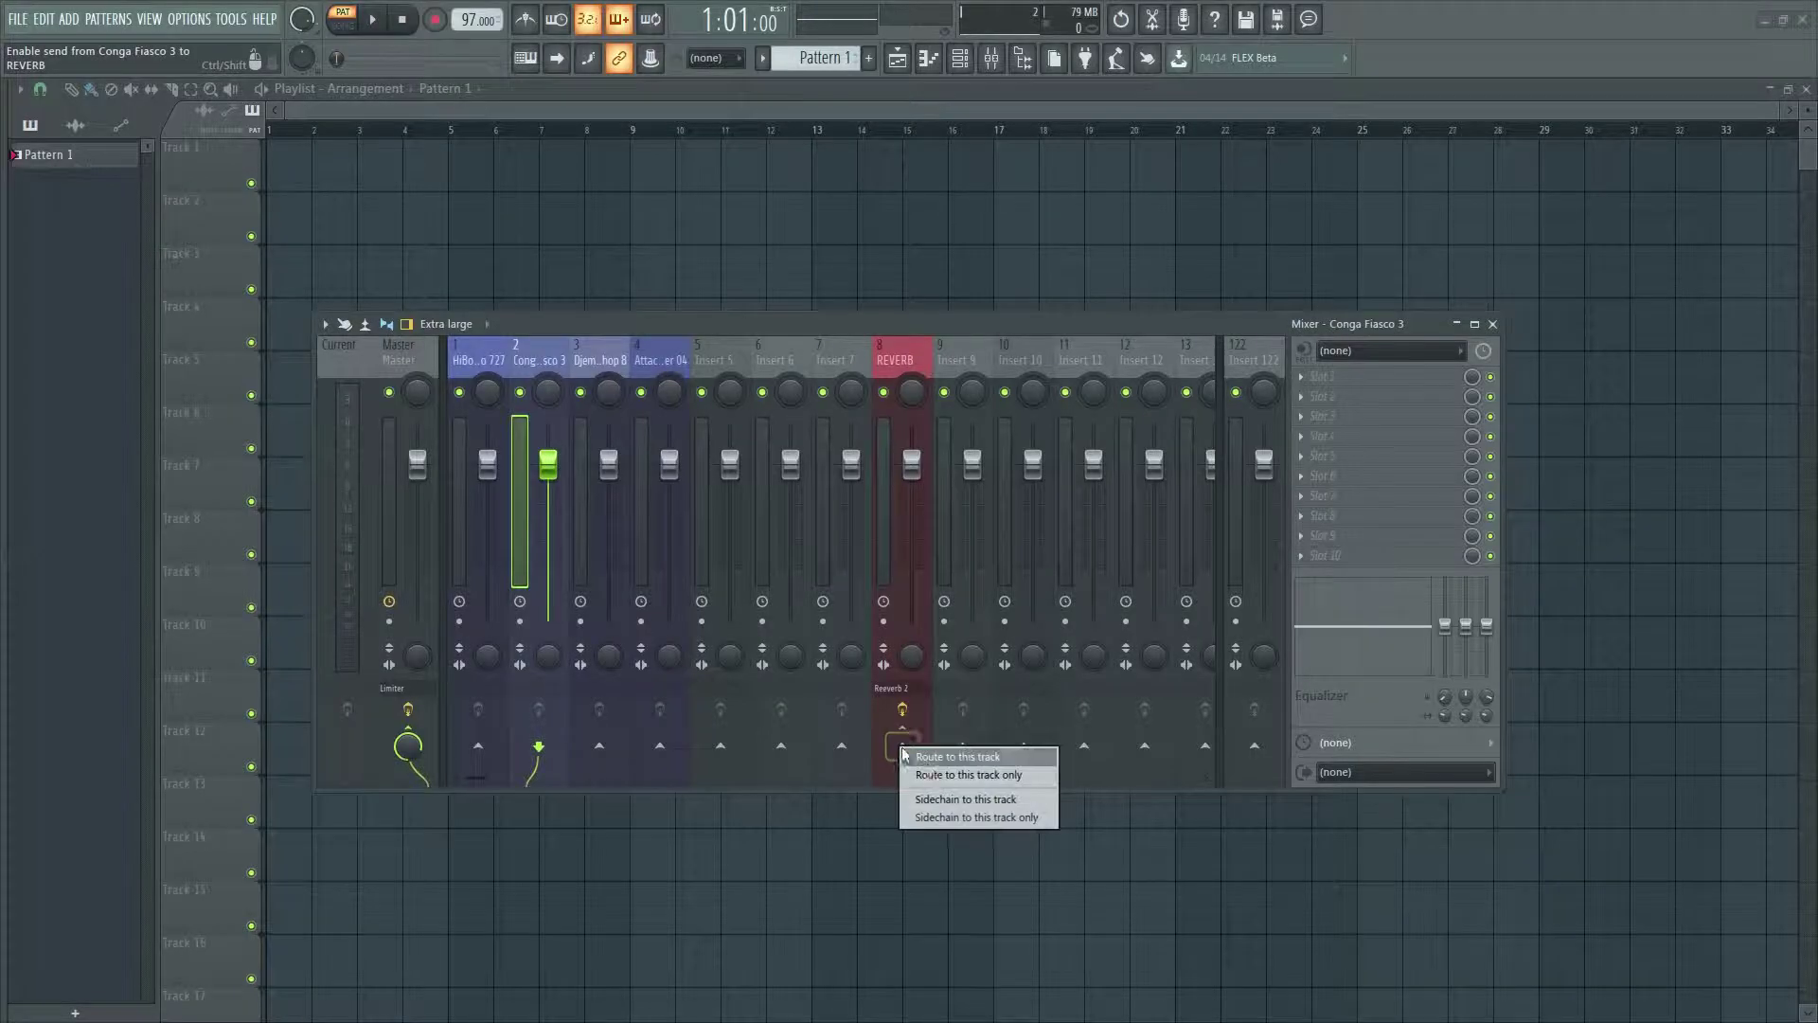
click(963, 755)
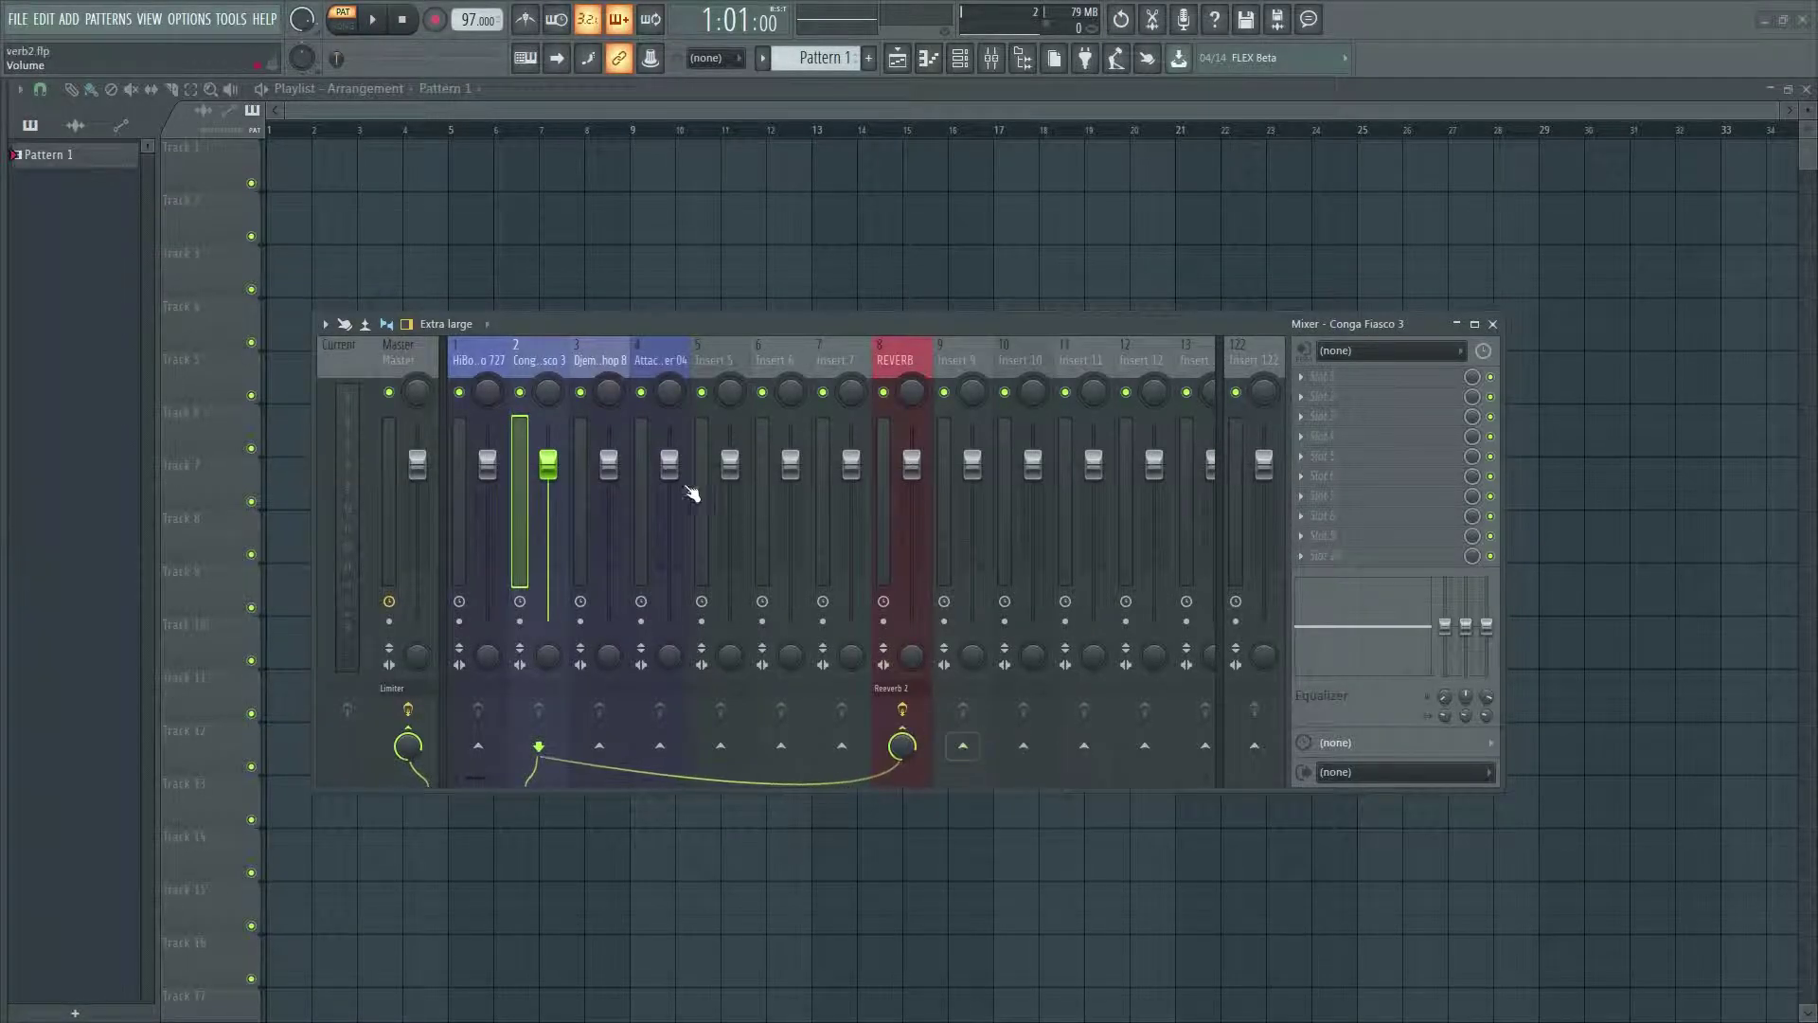
Route the Djembe AfroShop 8 and Attack Shaker 04 inserts to REVERB too
click(600, 356)
right_click(903, 747)
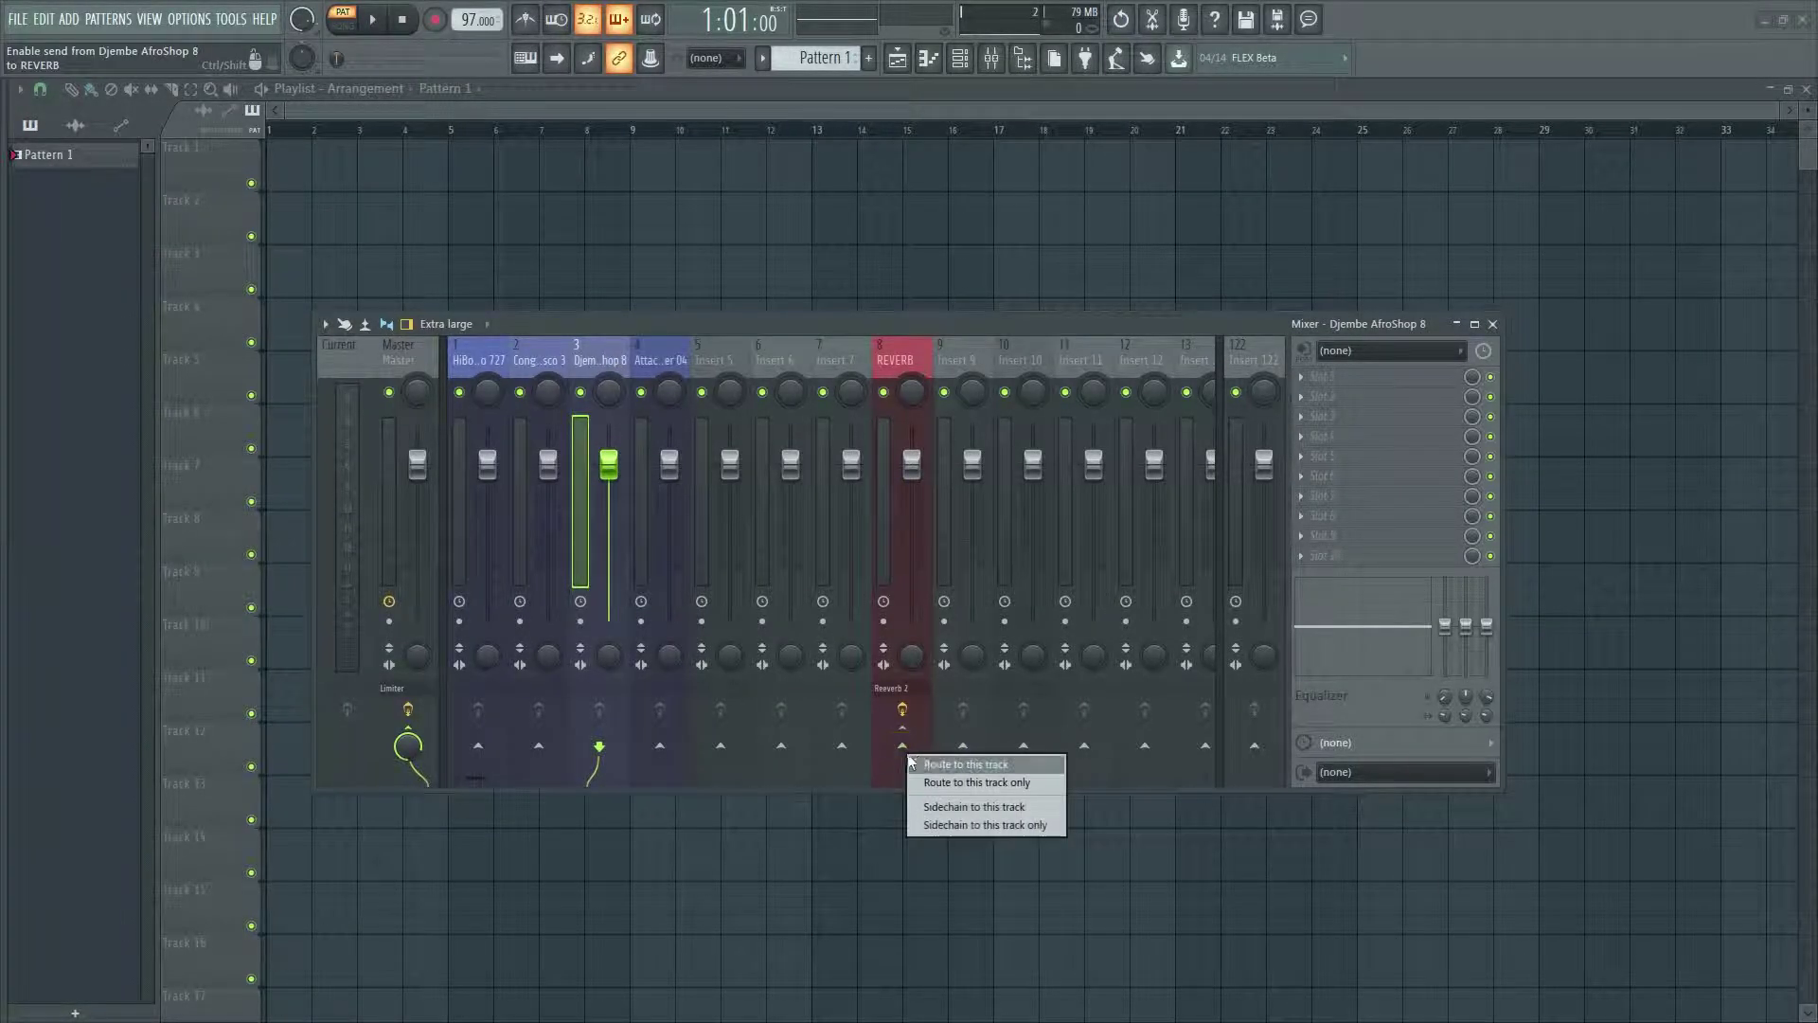
click(963, 763)
click(676, 379)
right_click(902, 746)
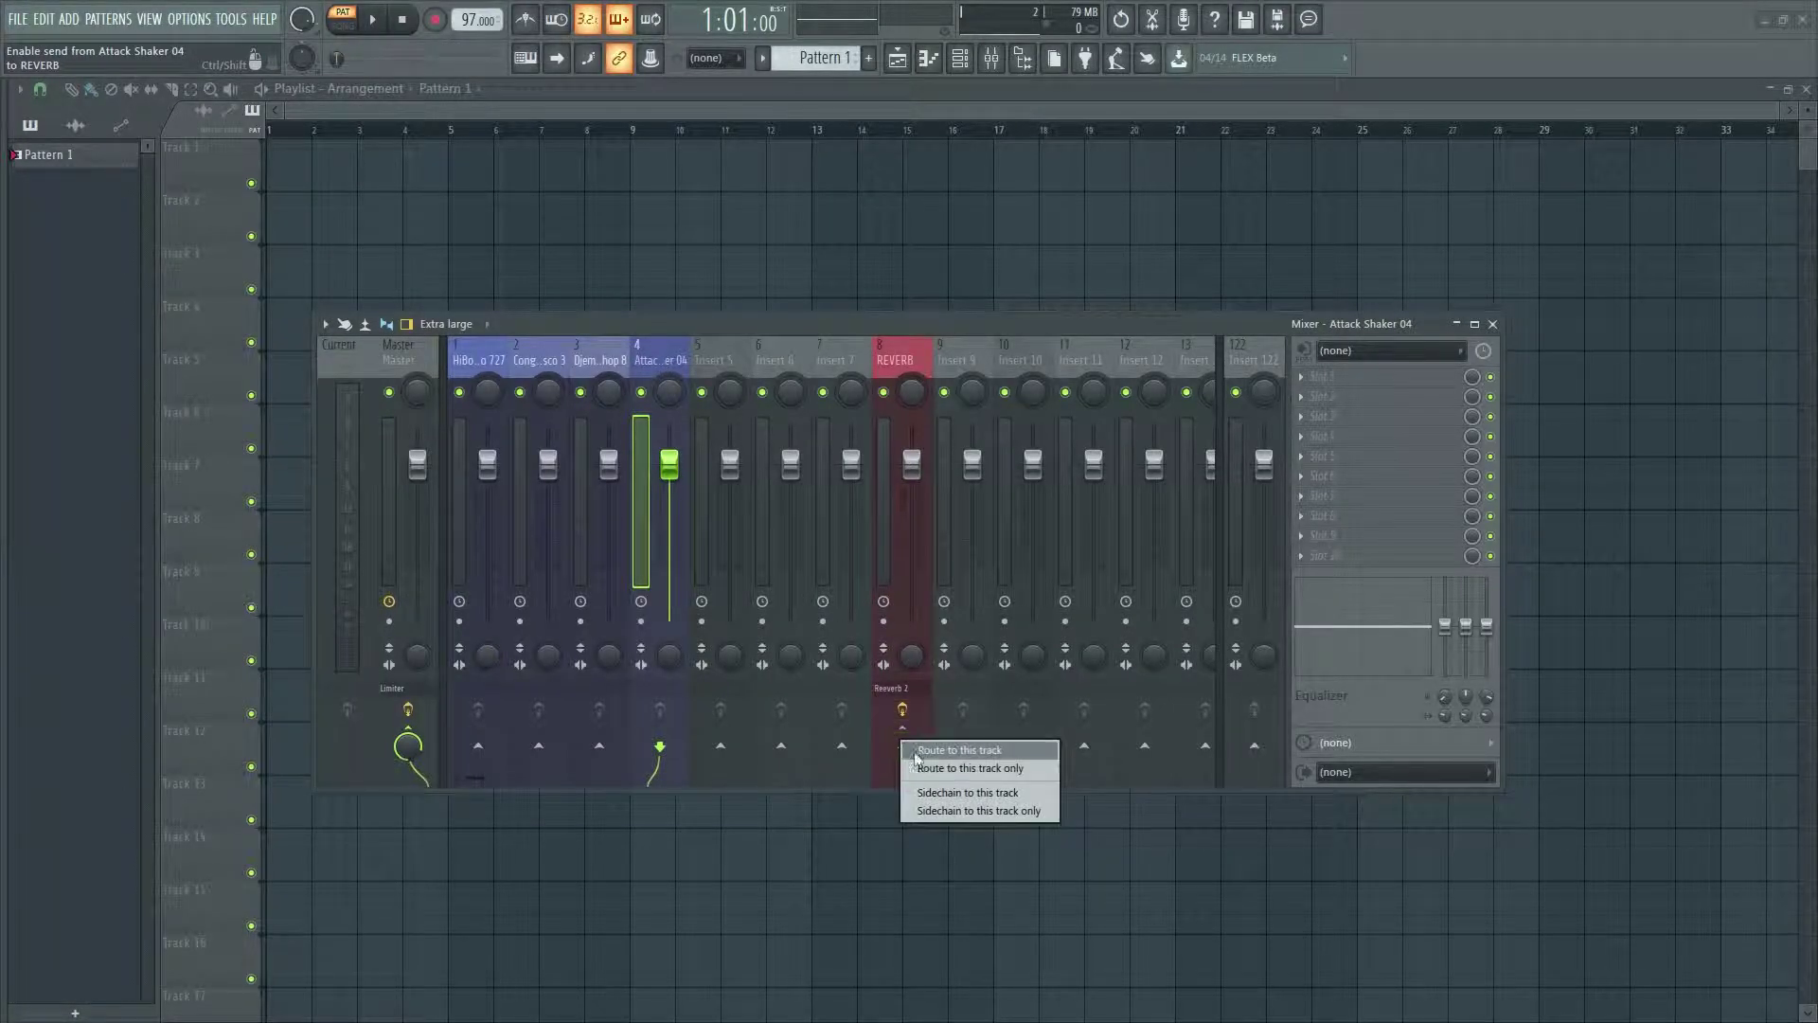
click(1012, 753)
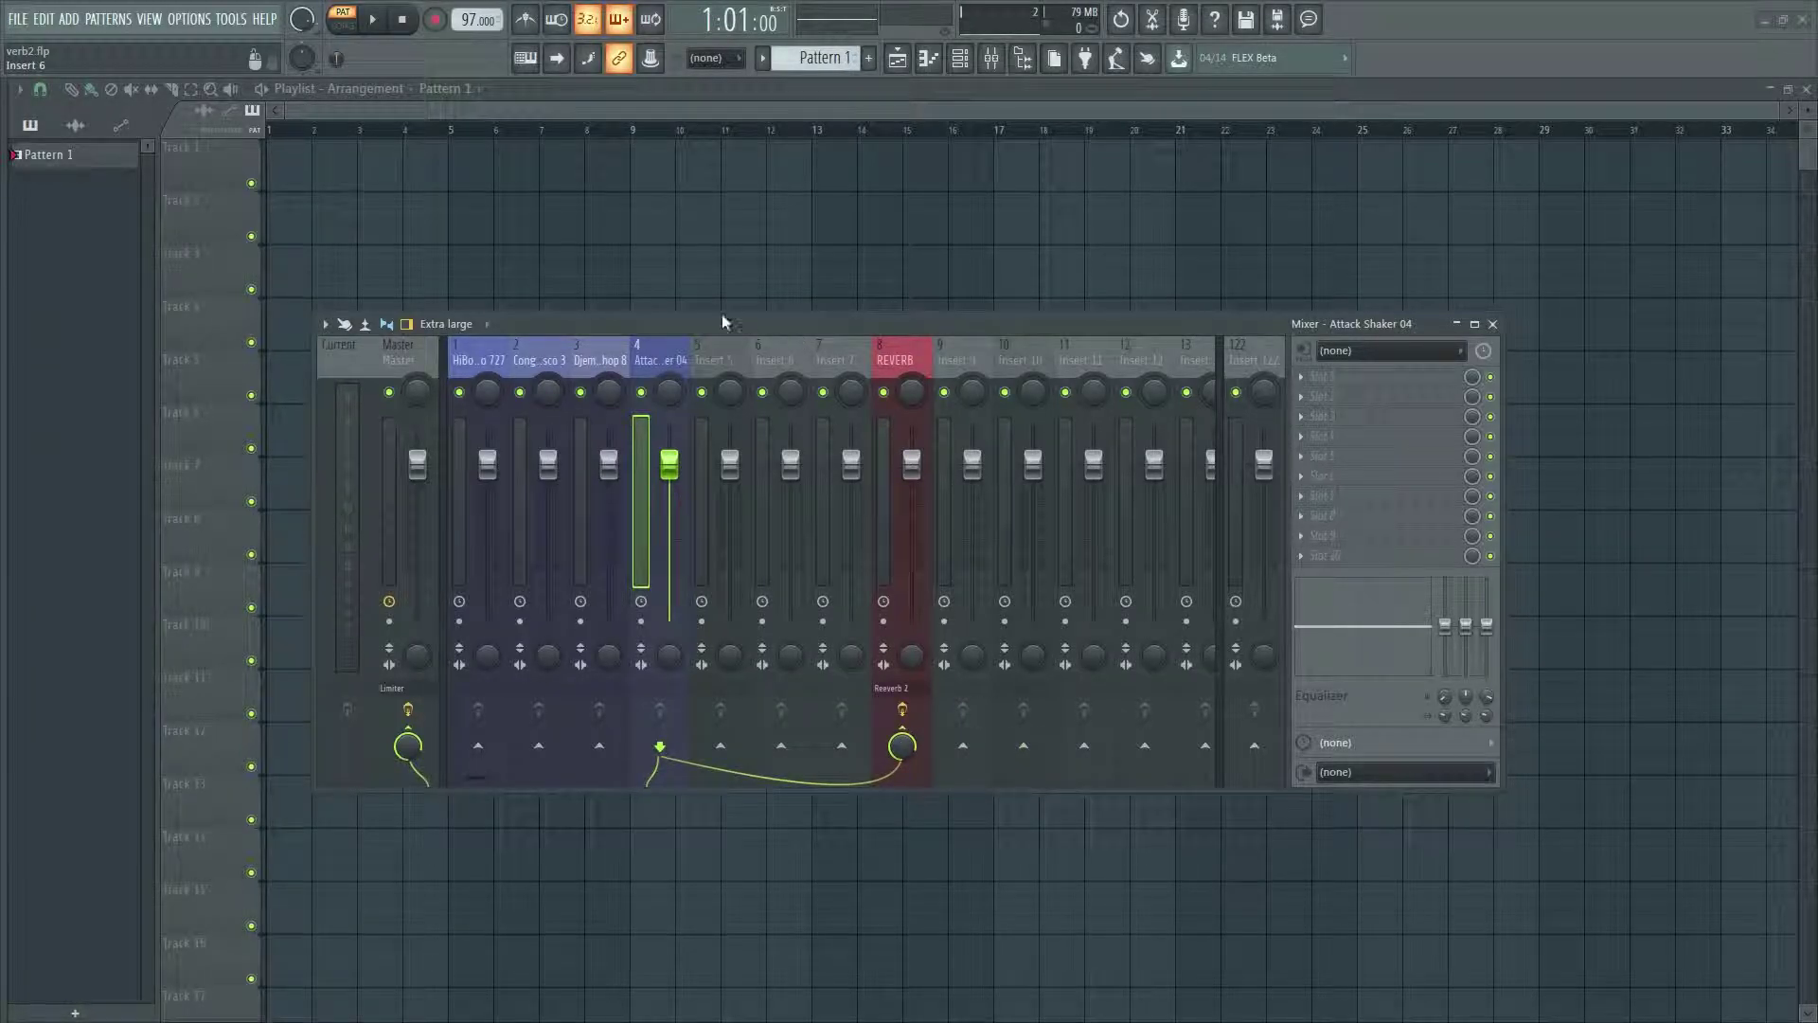
Shift the mixer right, then play and stop the percussion to hear the reverb
drag(707, 324, 800, 321)
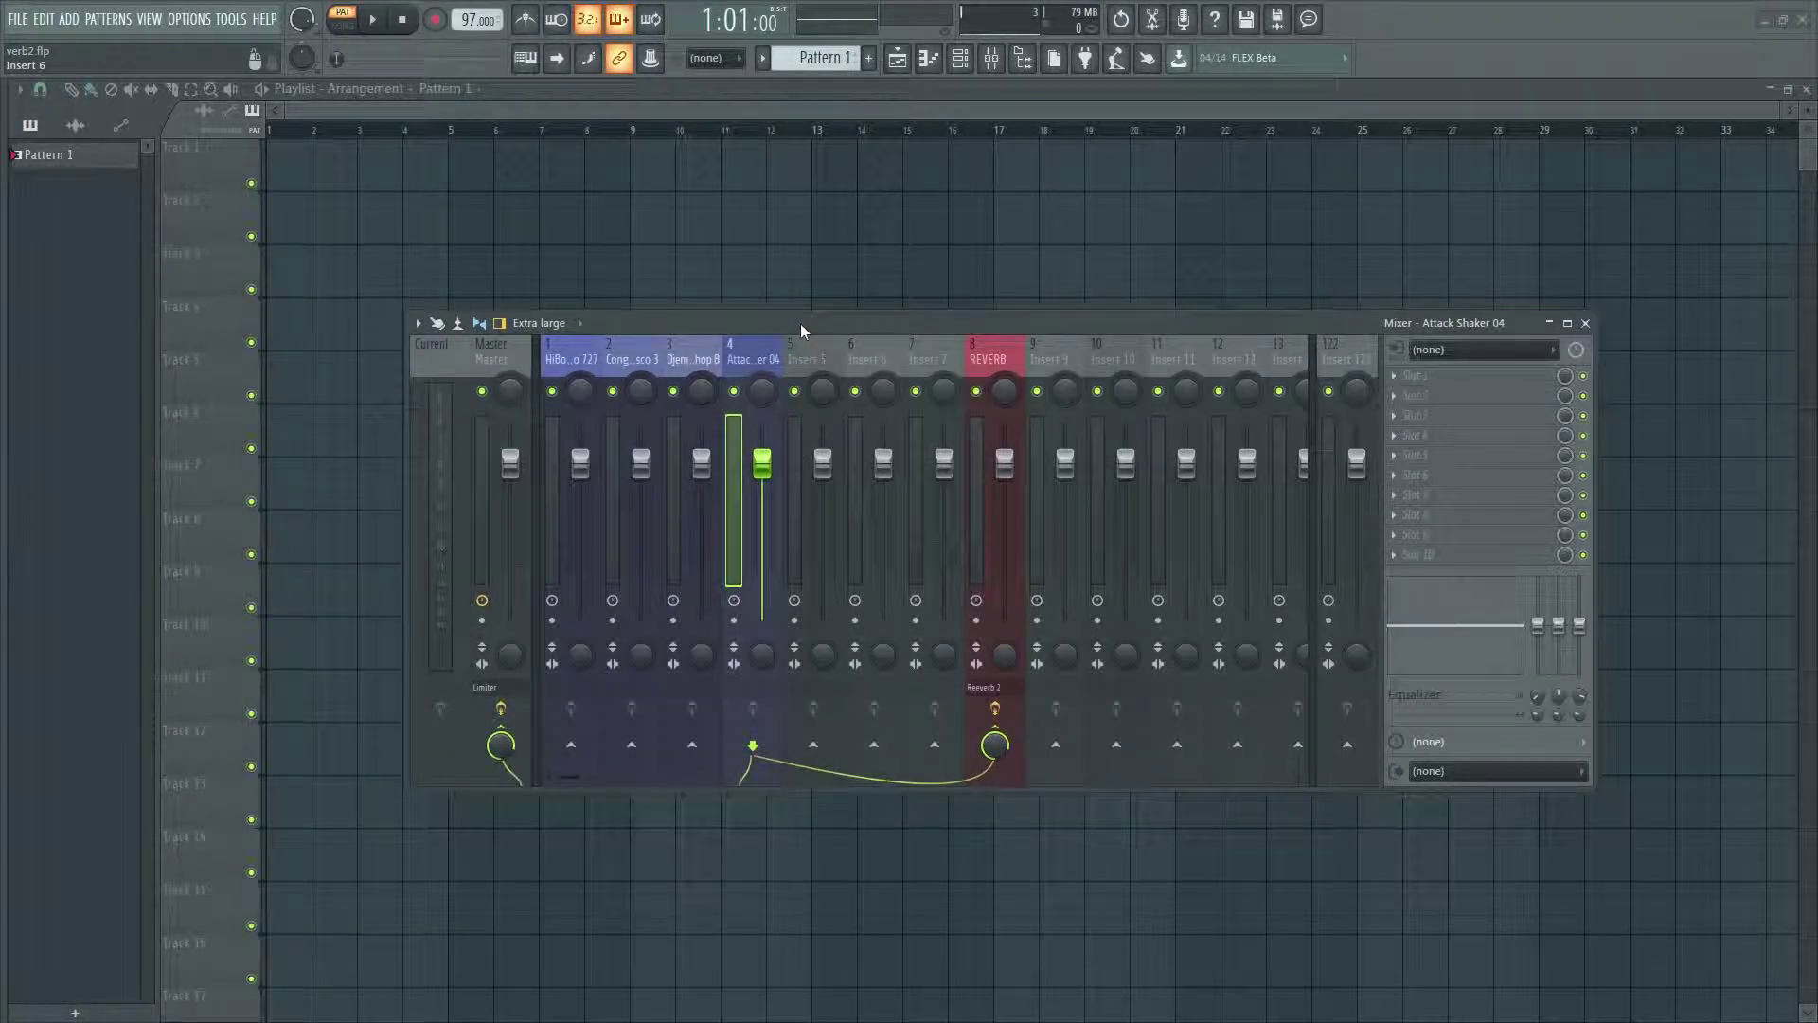
key(space)
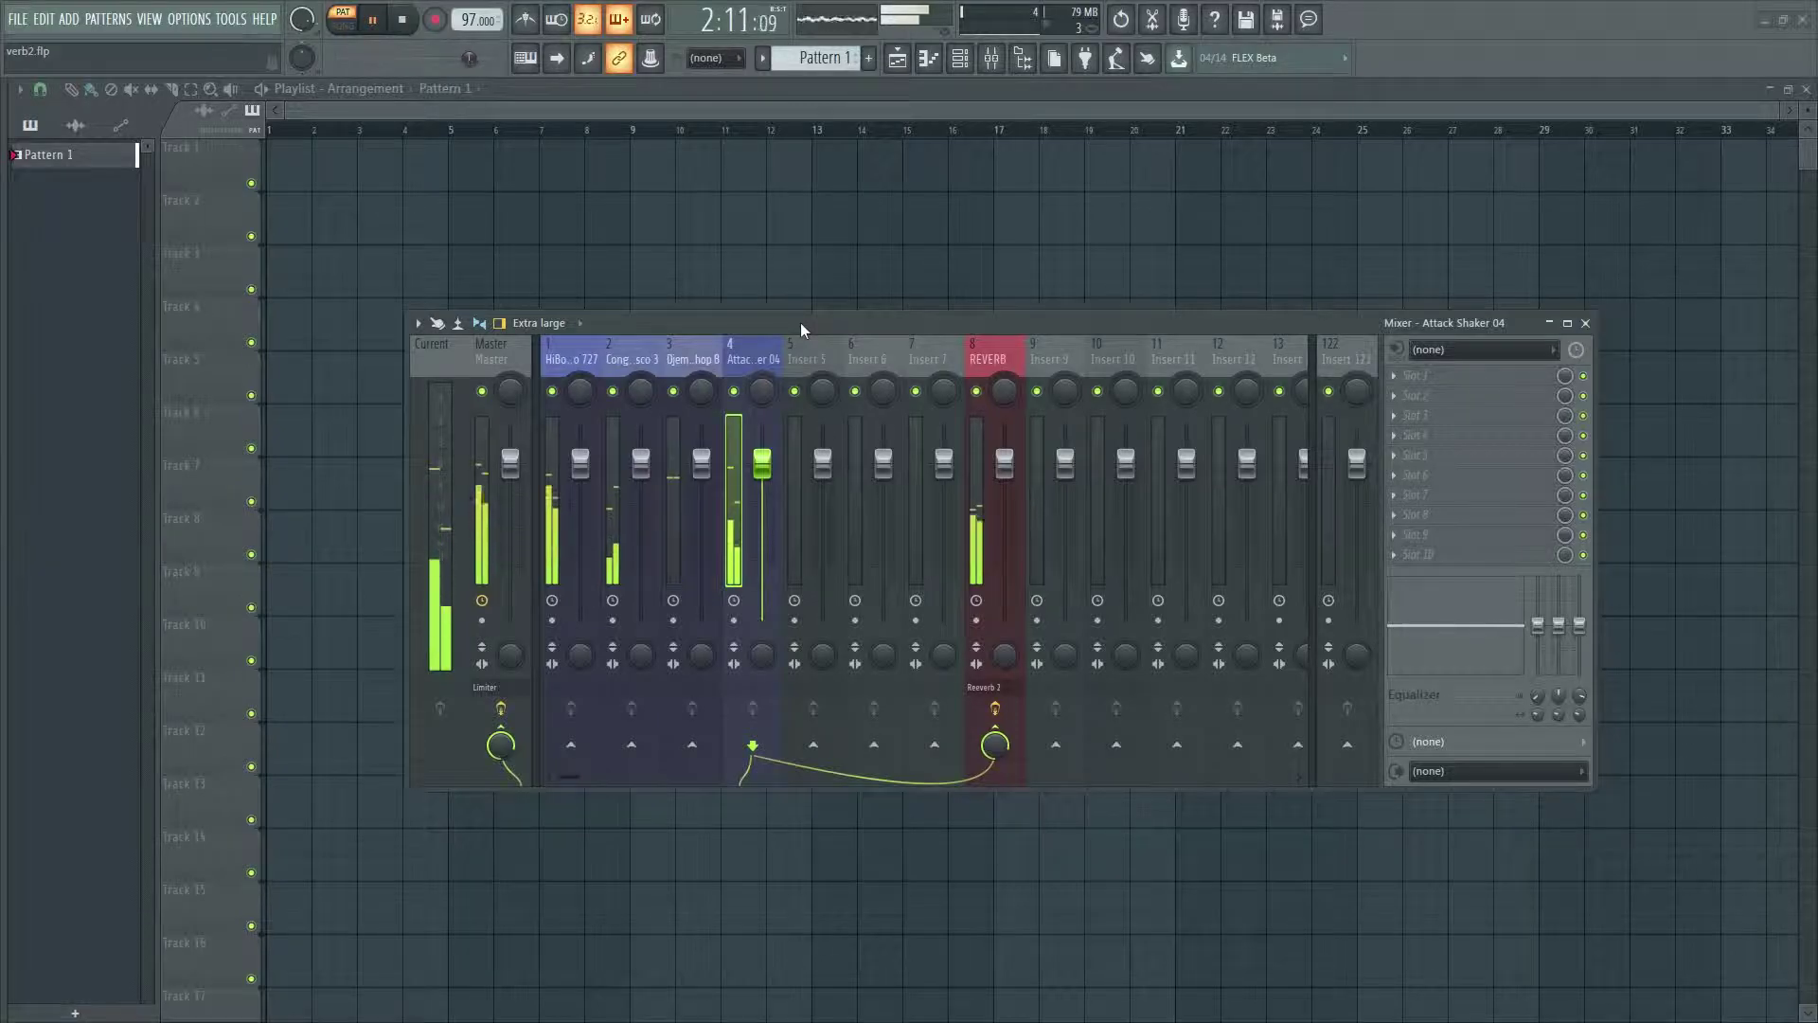
key(space)
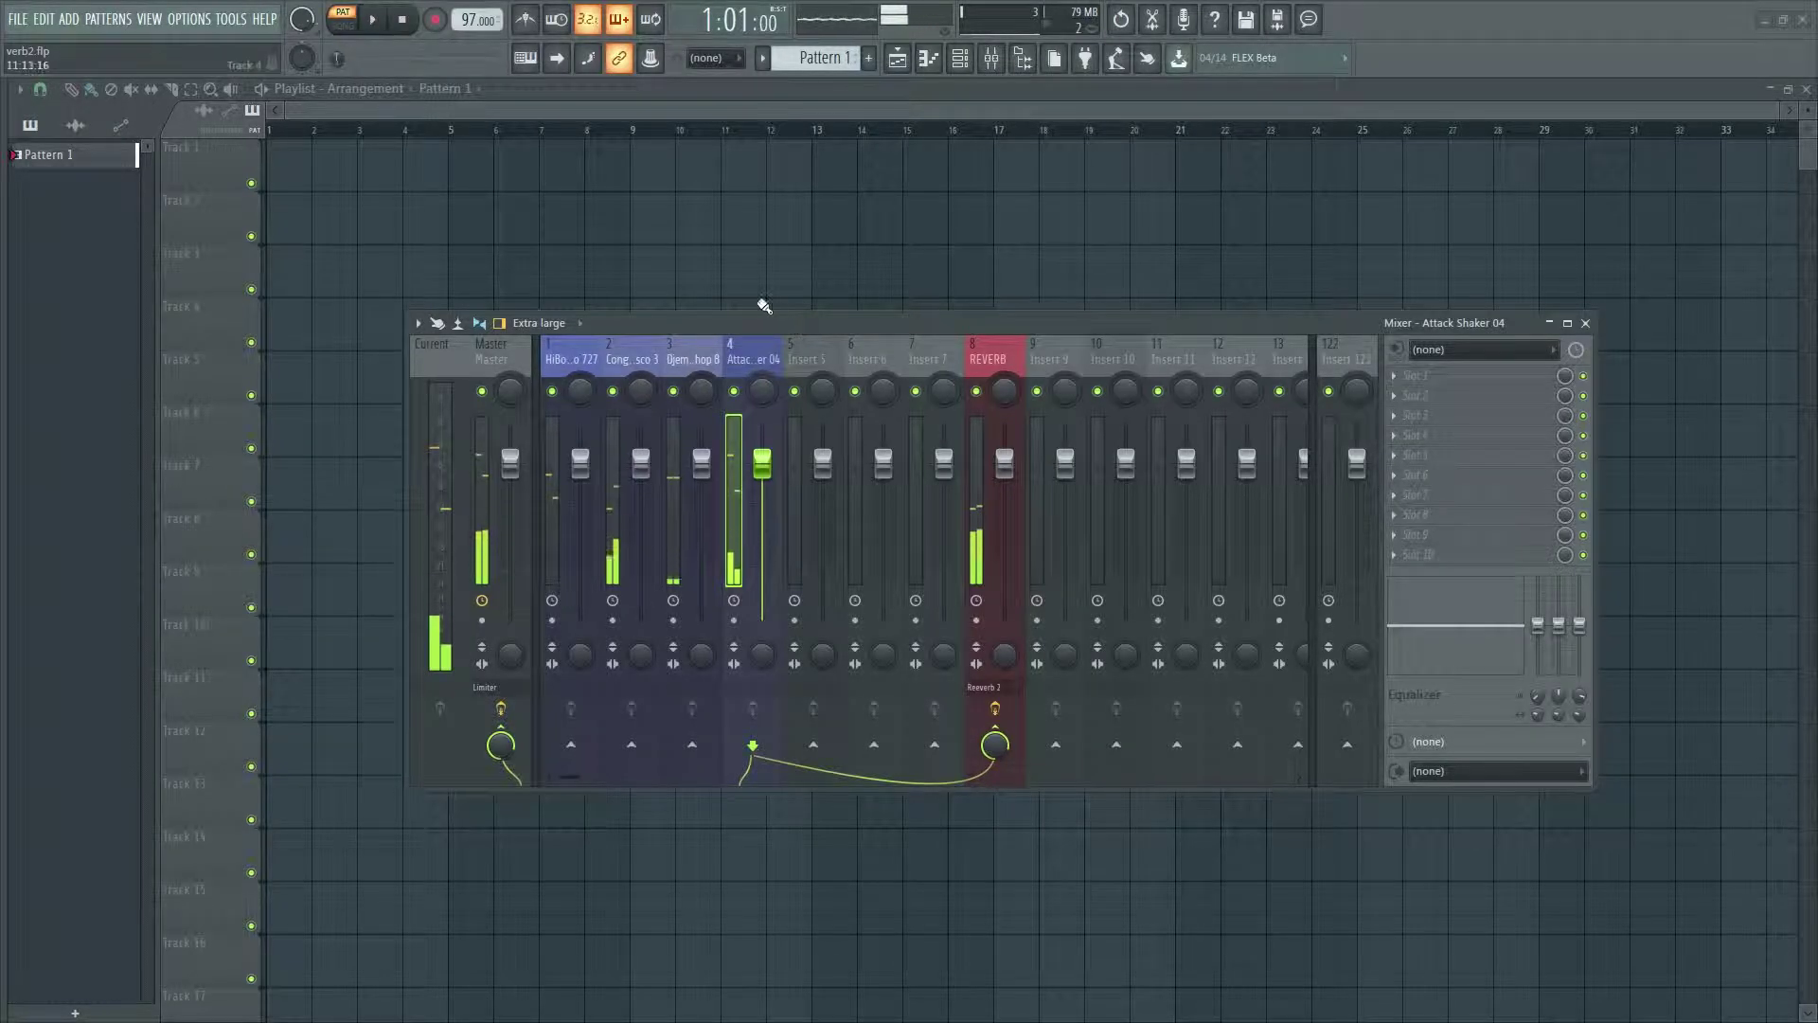
click(579, 354)
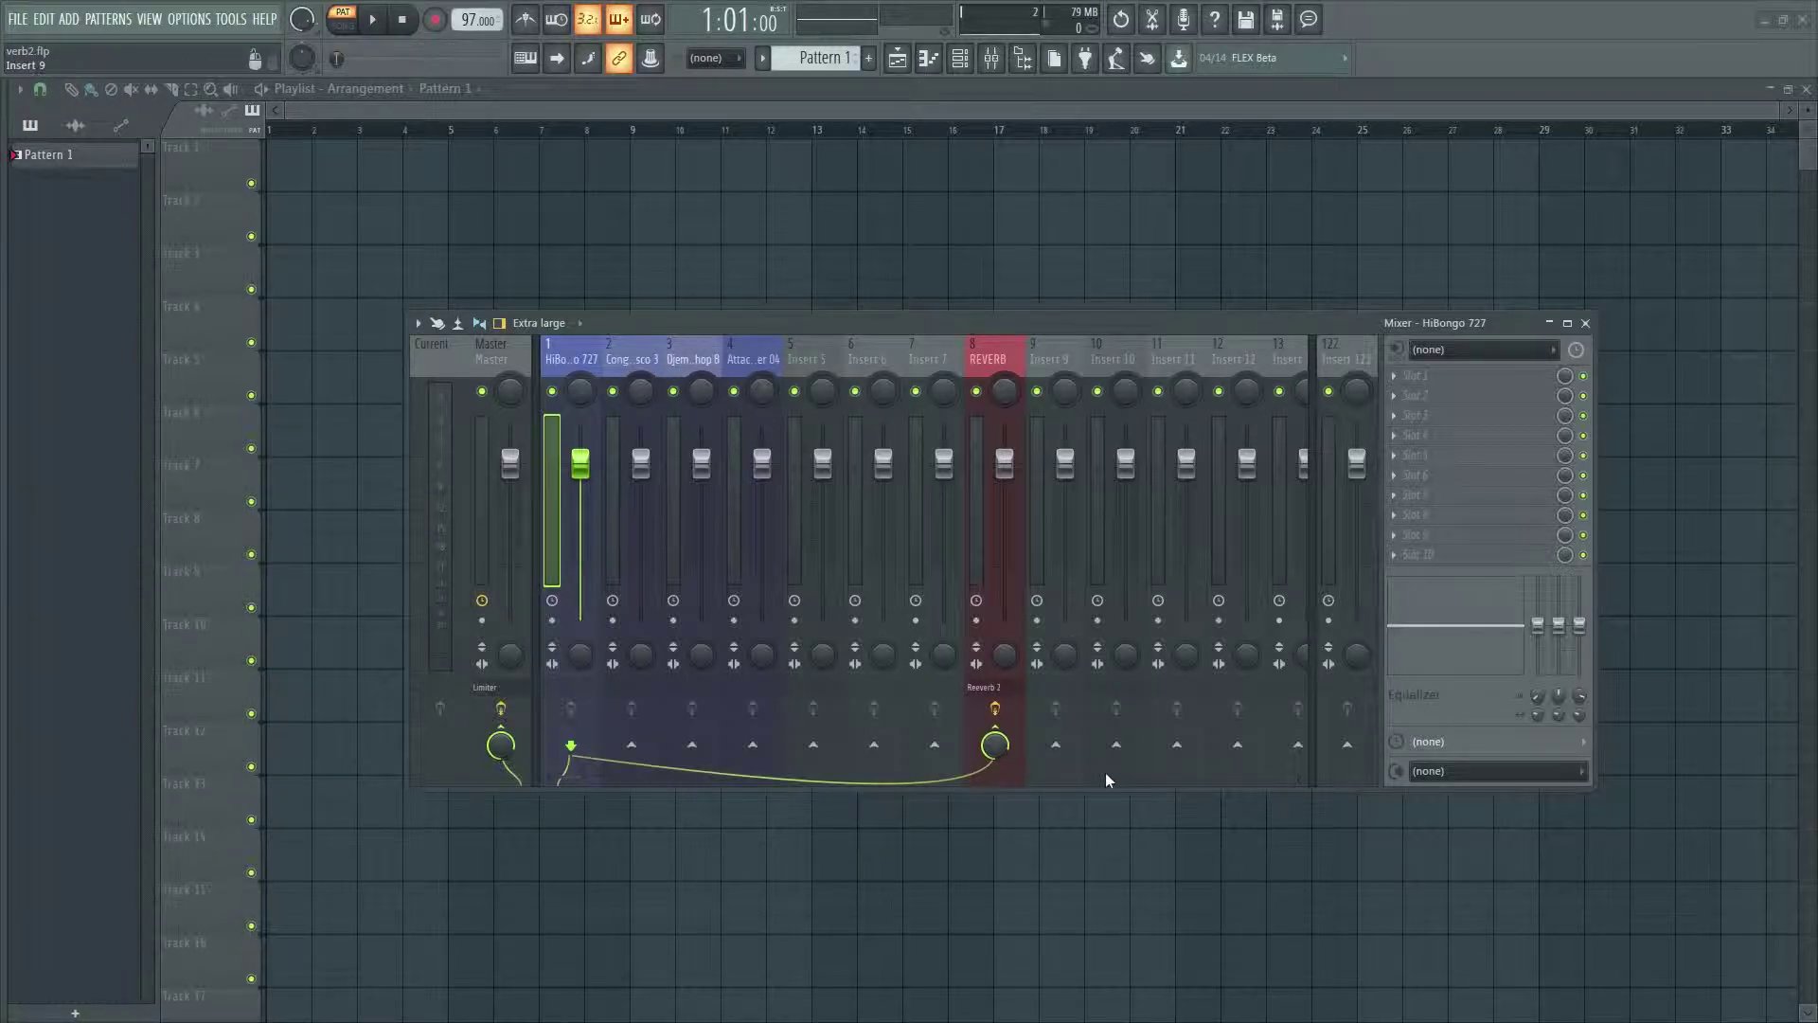
Lower the percussion REVERB sends, HiBongo 727 to about 30% and Attack Shaker 04 to 46%
click(997, 747)
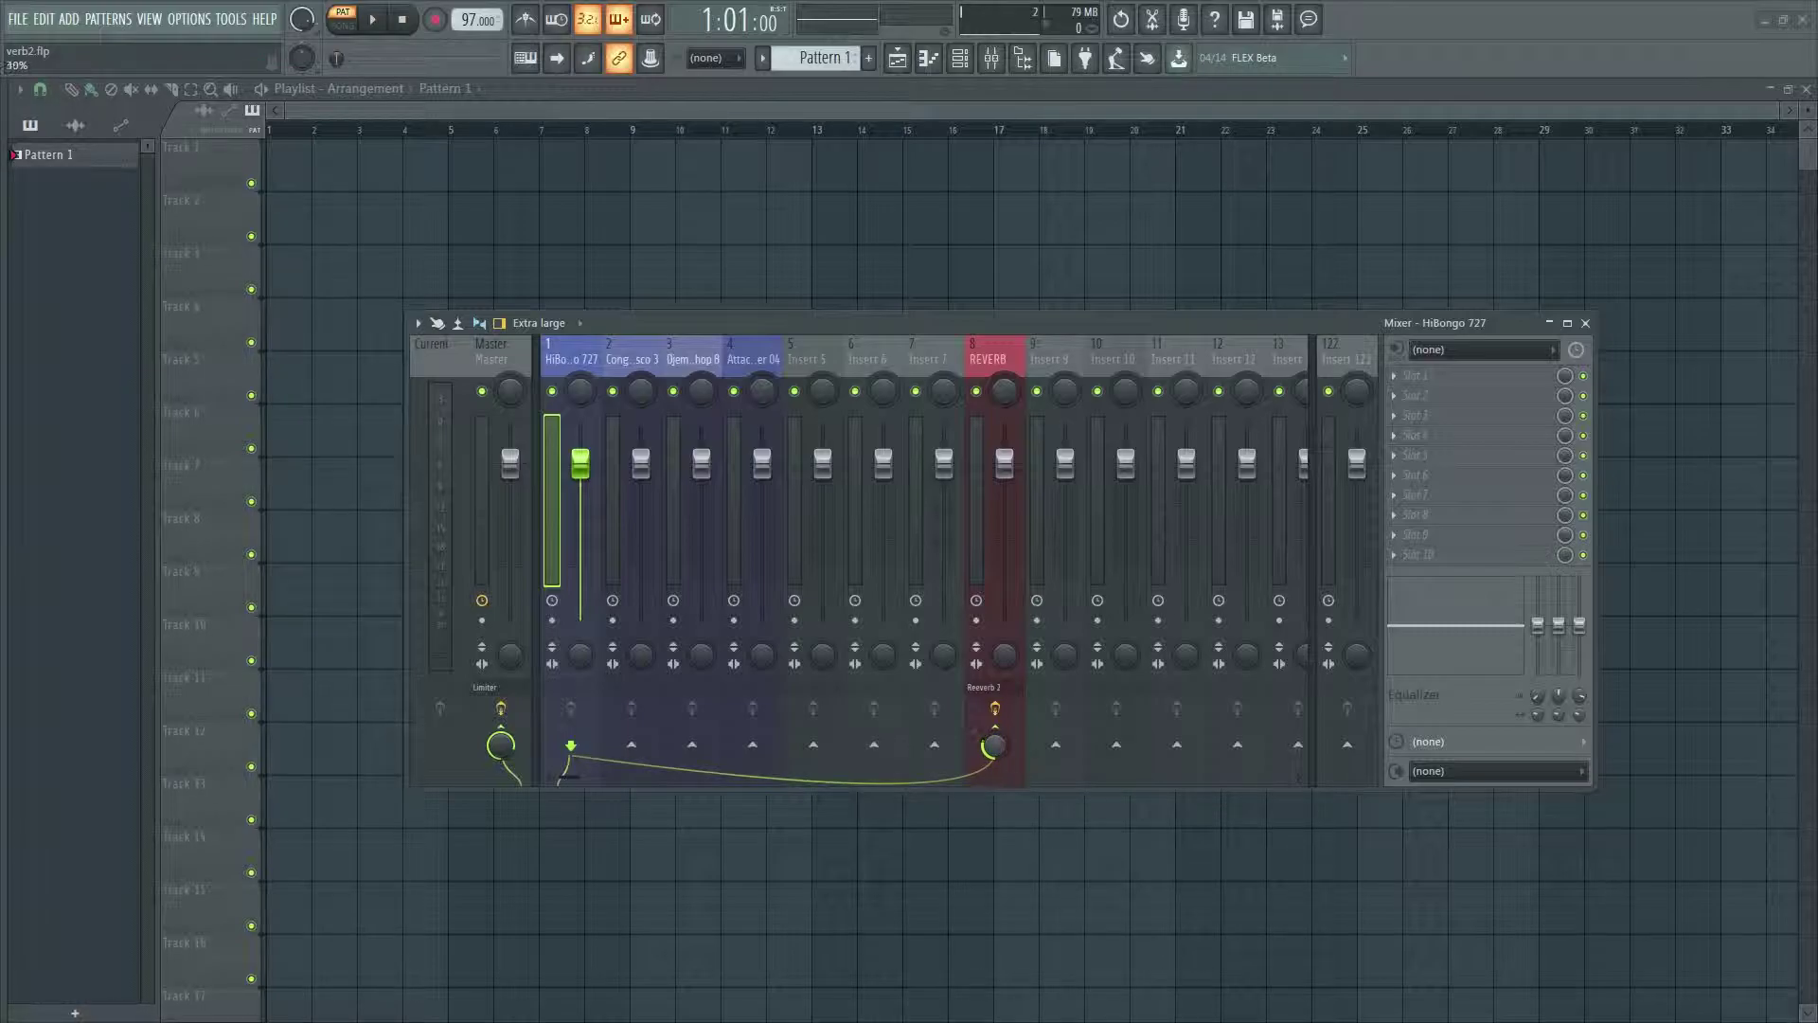
click(629, 360)
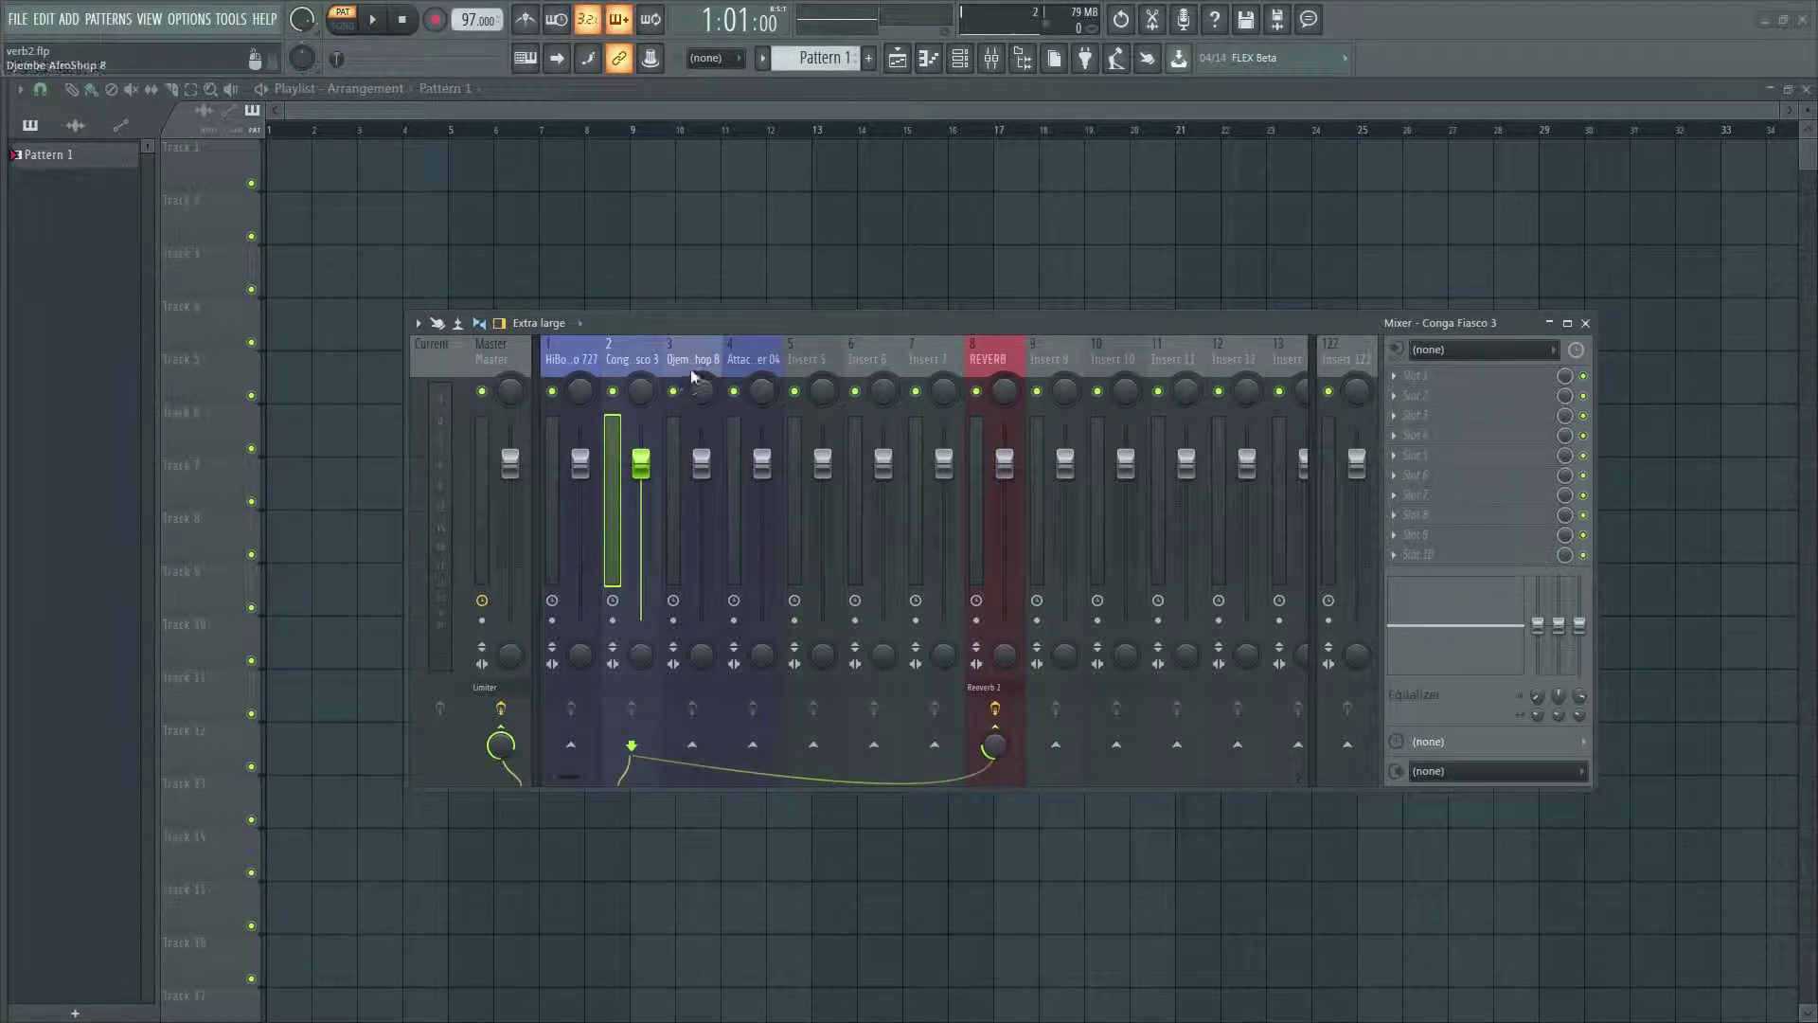
click(700, 464)
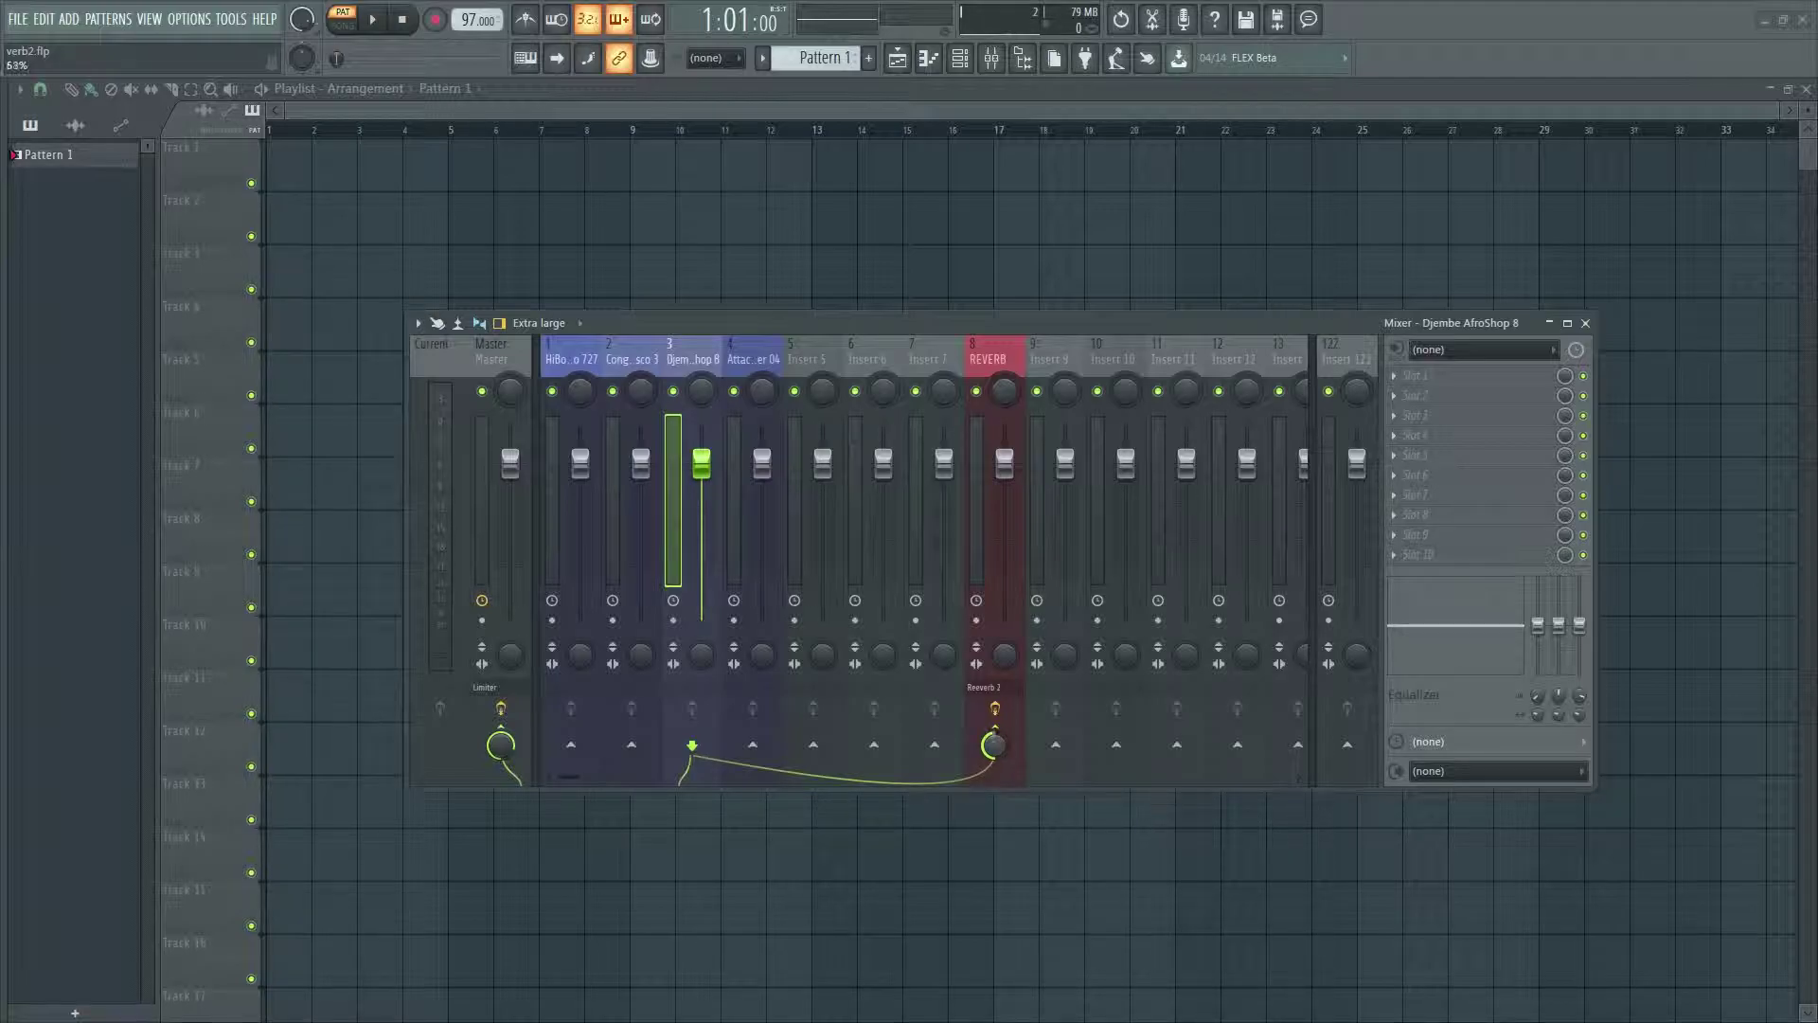
key(Right)
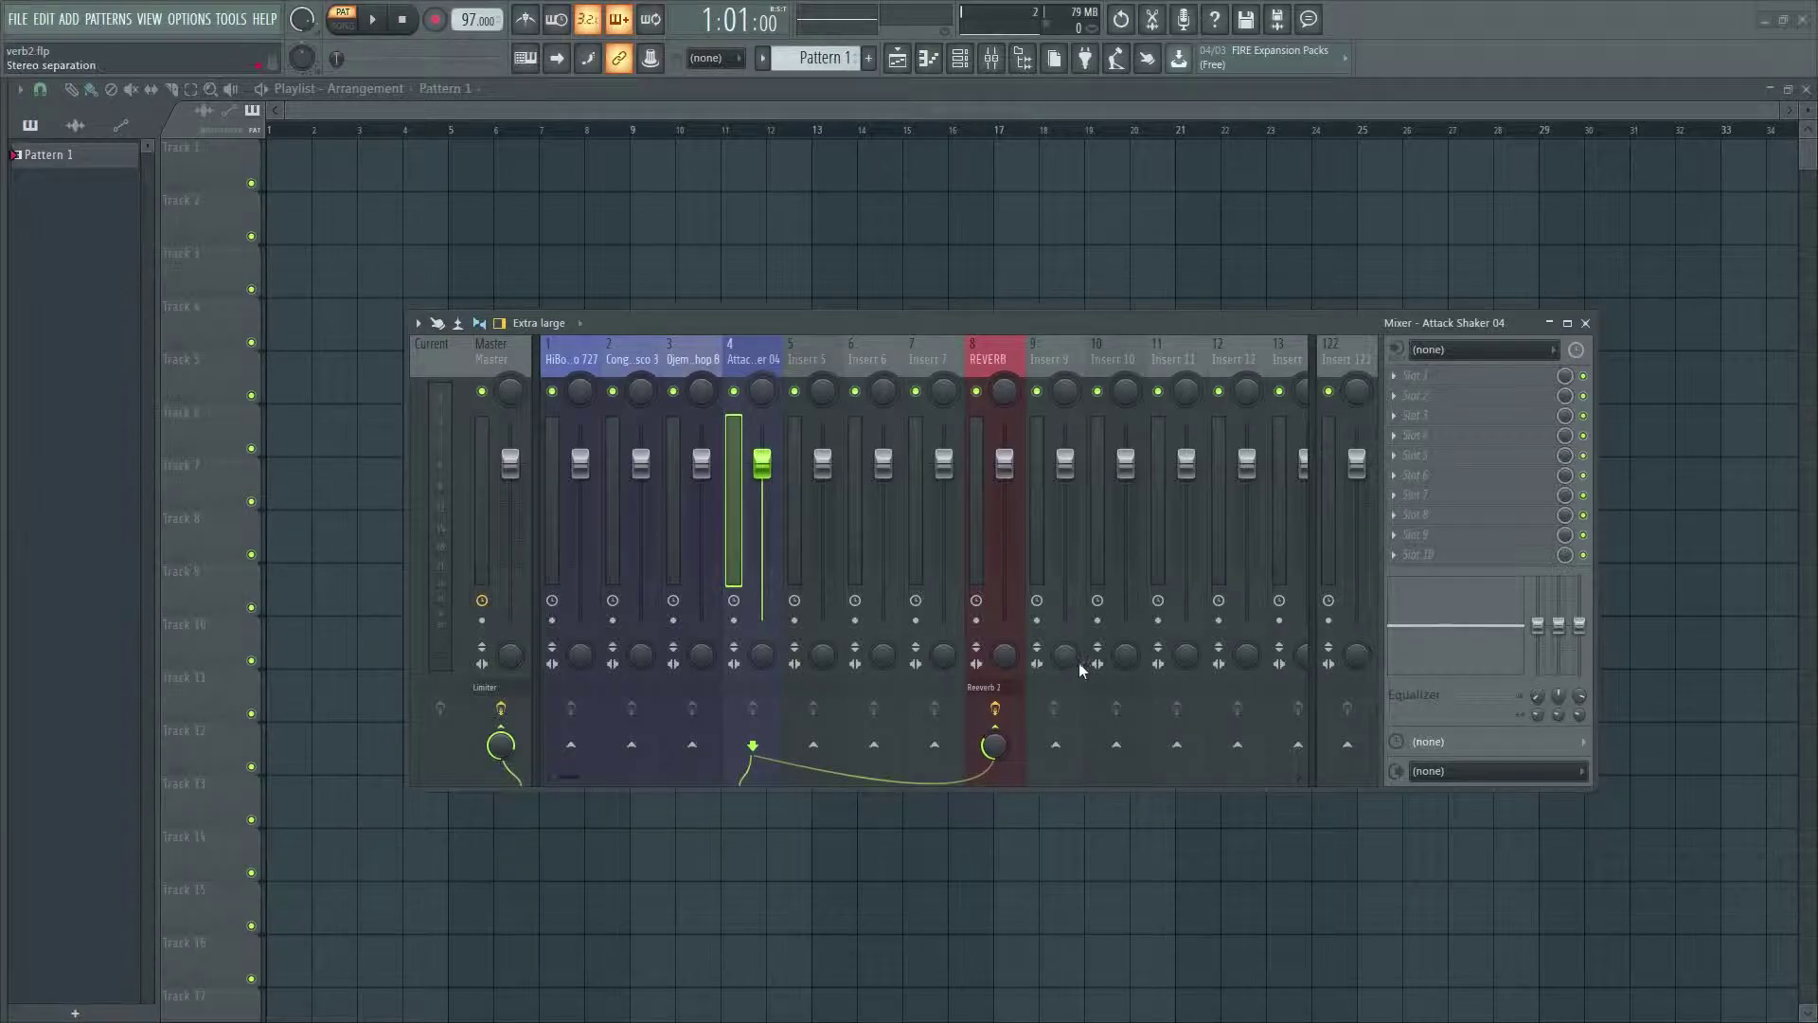
drag(994, 745, 994, 763)
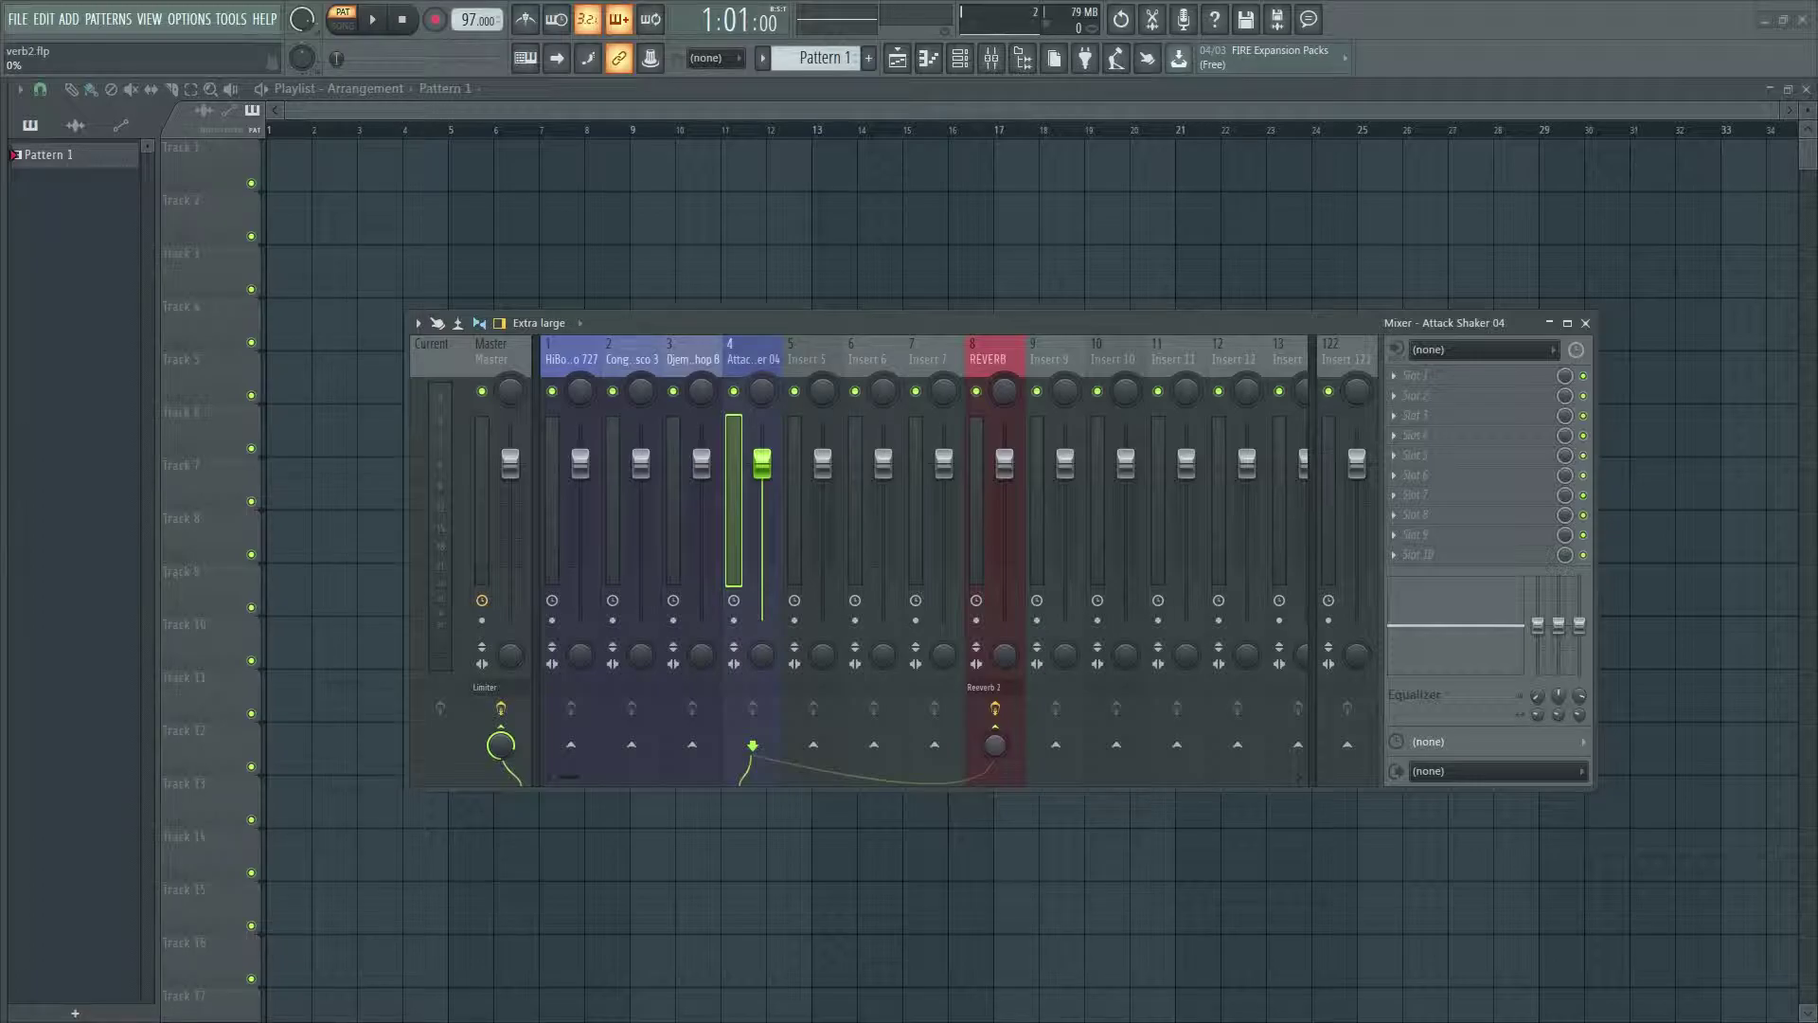
drag(995, 745, 1009, 414)
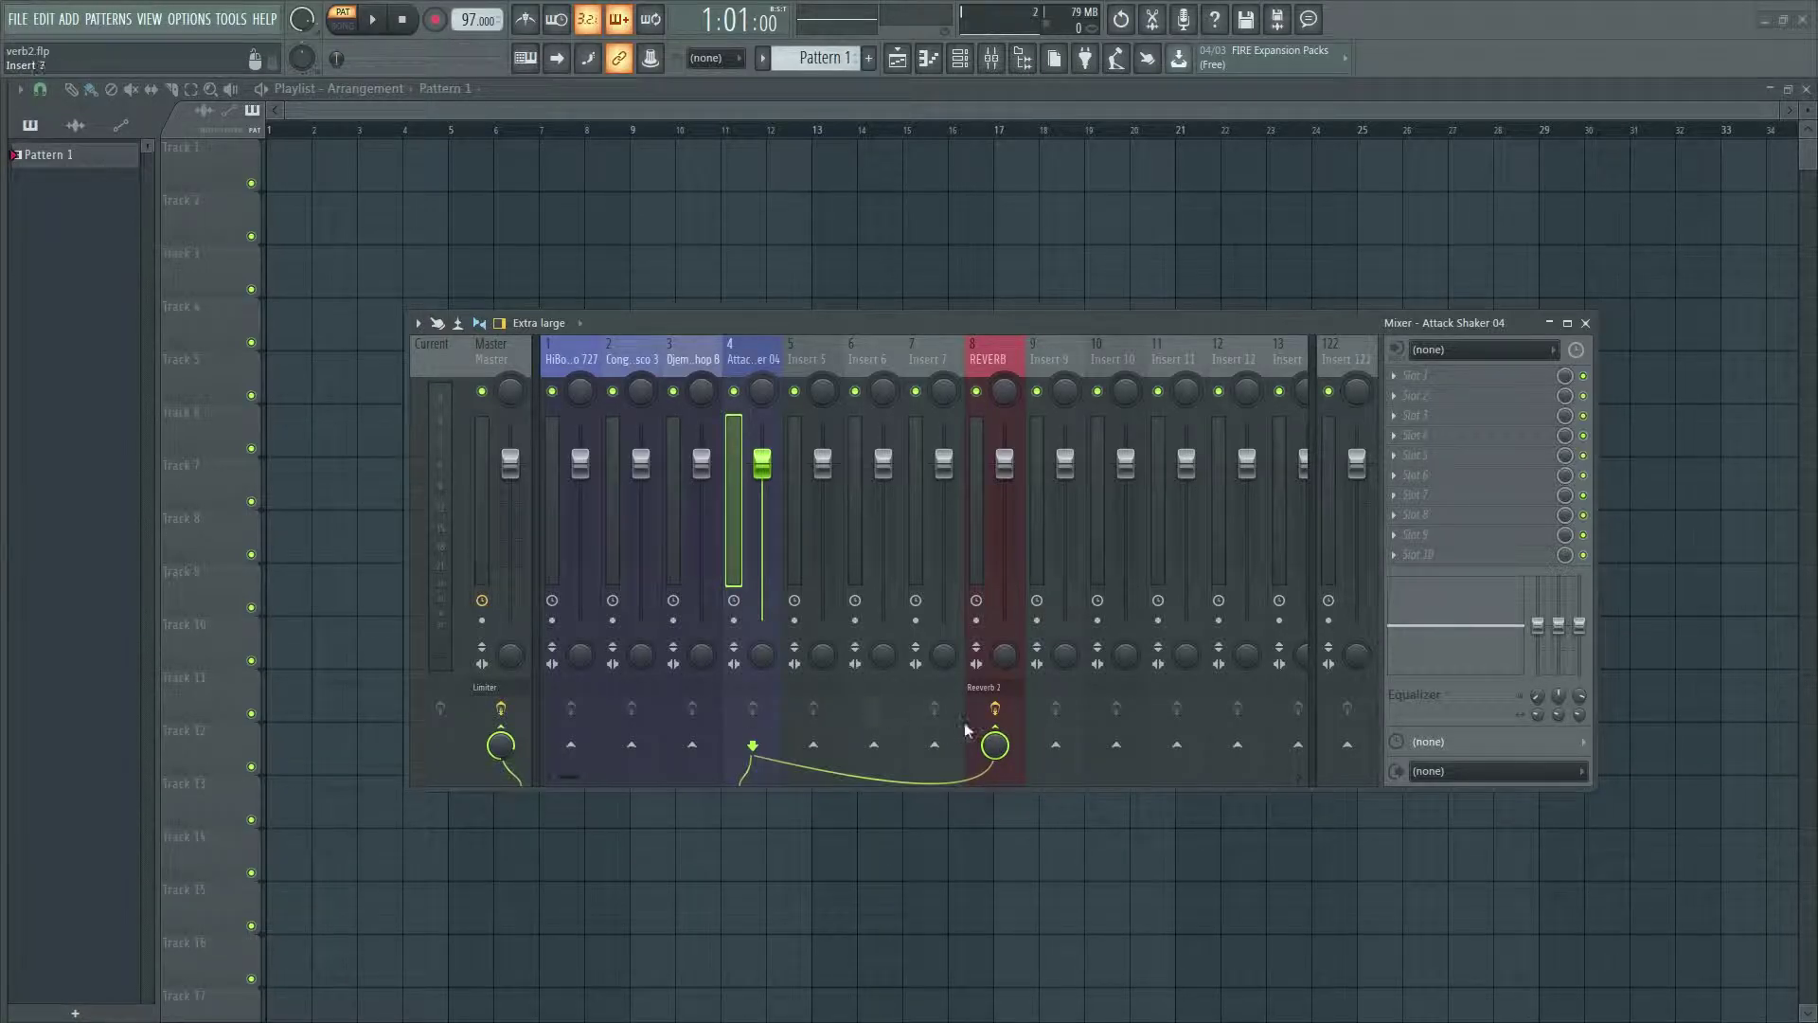
click(994, 744)
click(571, 352)
key(space)
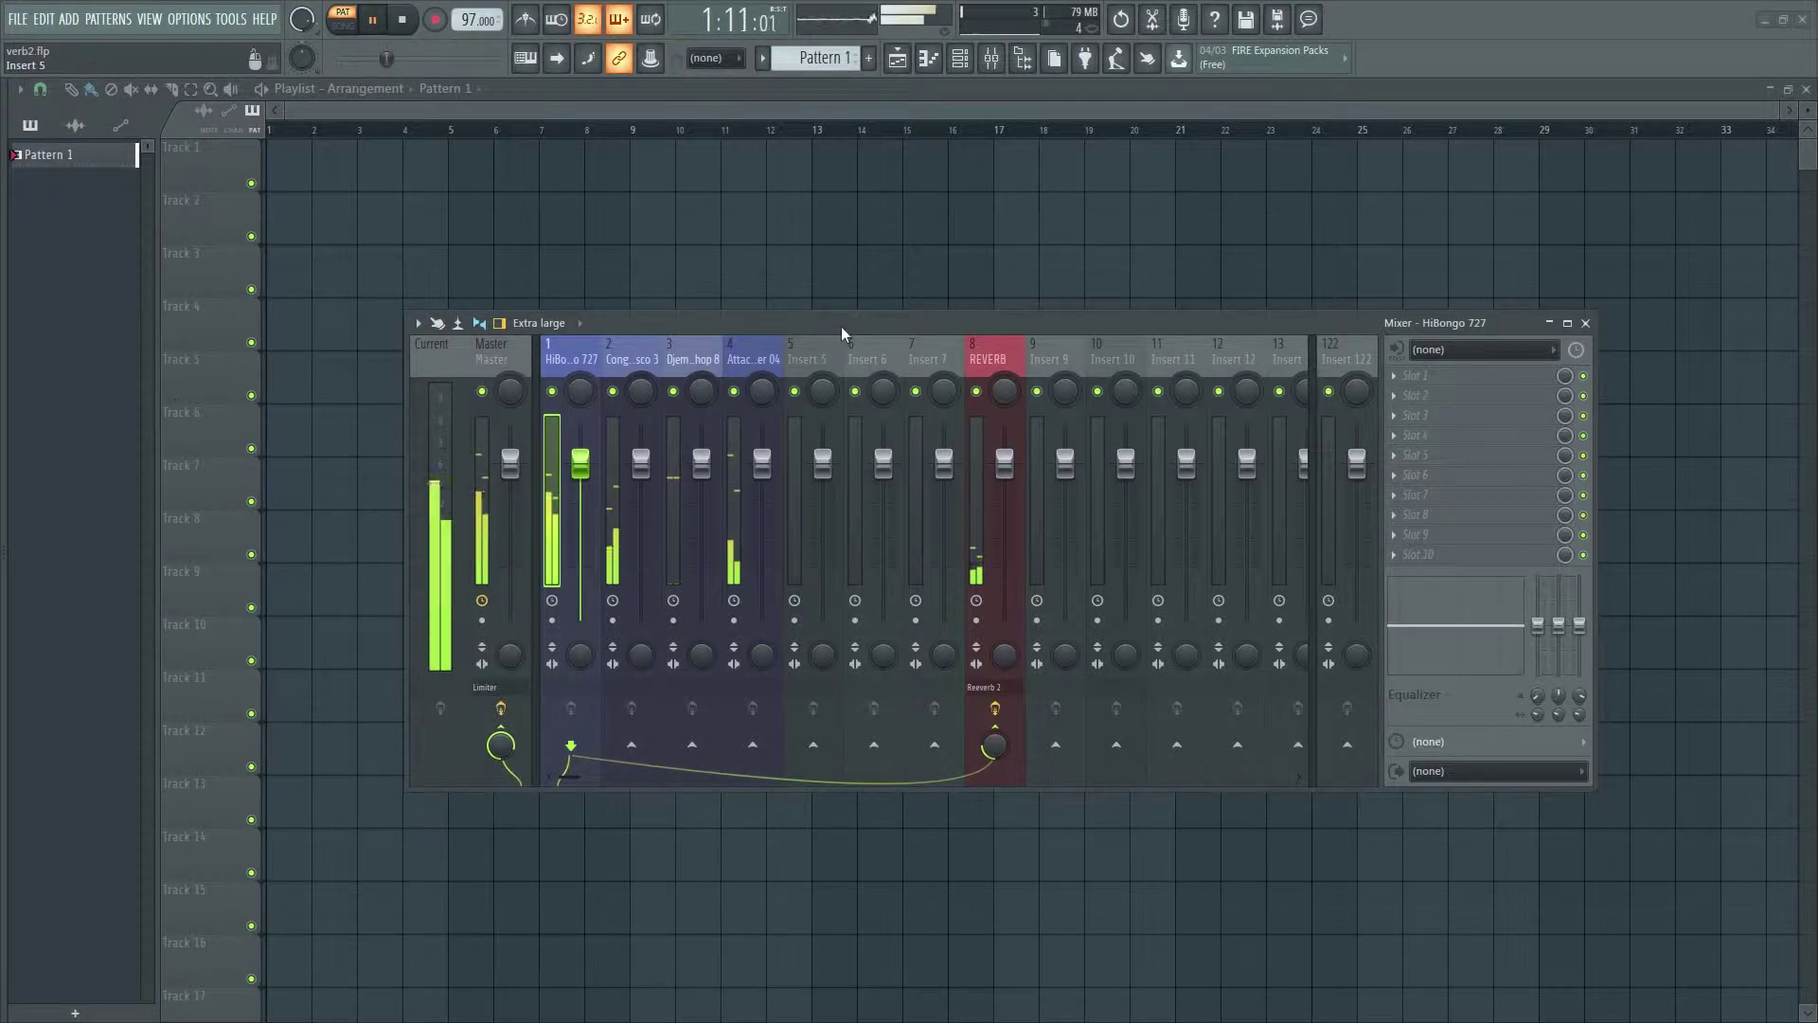
key(space)
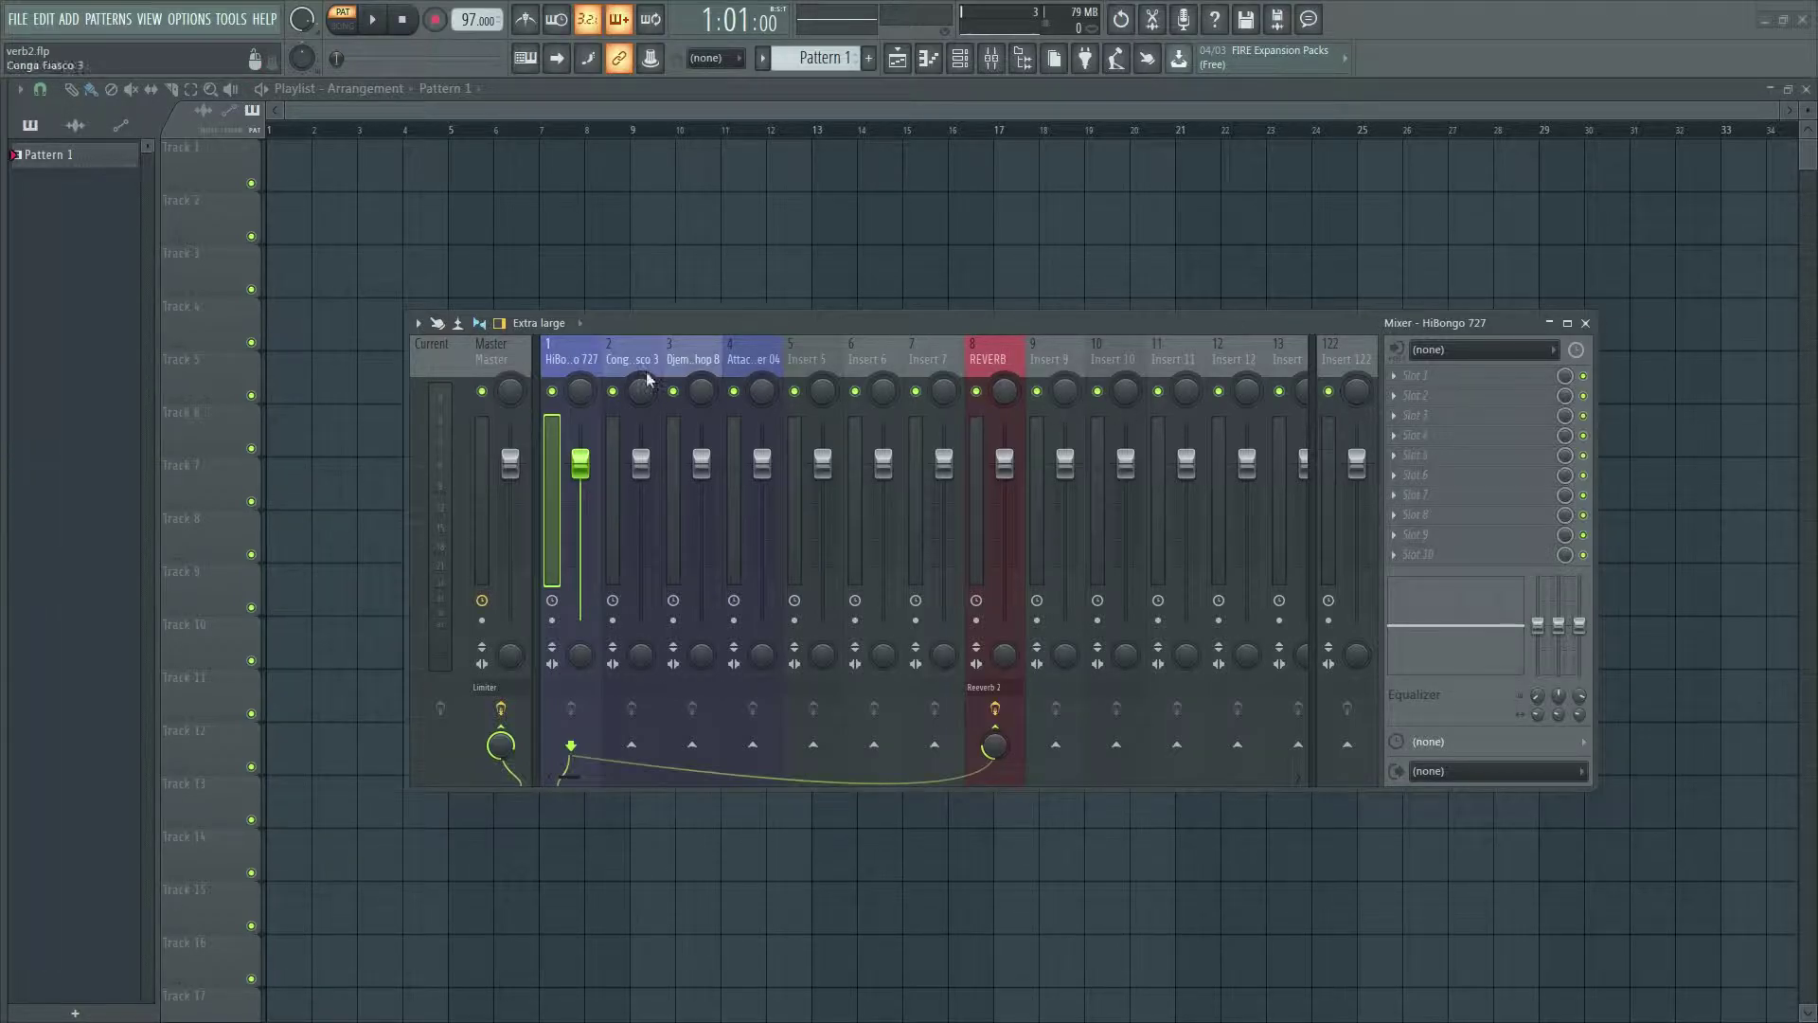
click(611, 353)
click(672, 355)
click(741, 363)
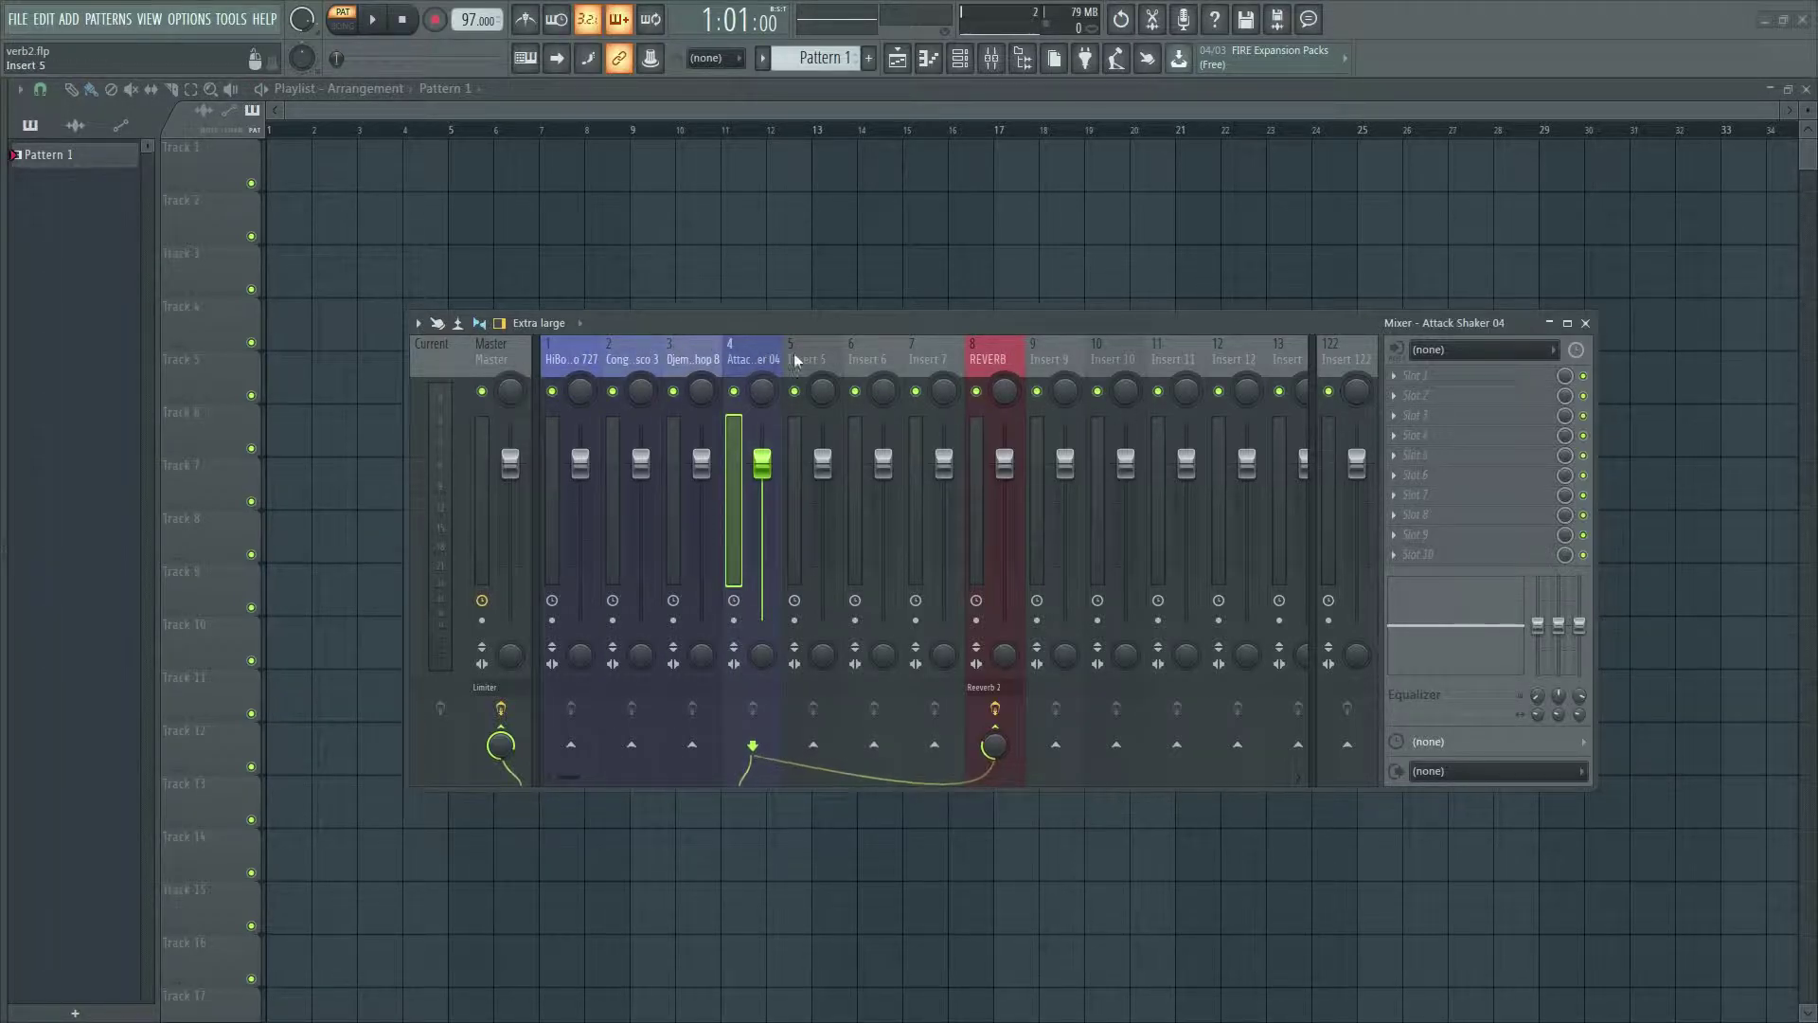
click(680, 358)
click(621, 358)
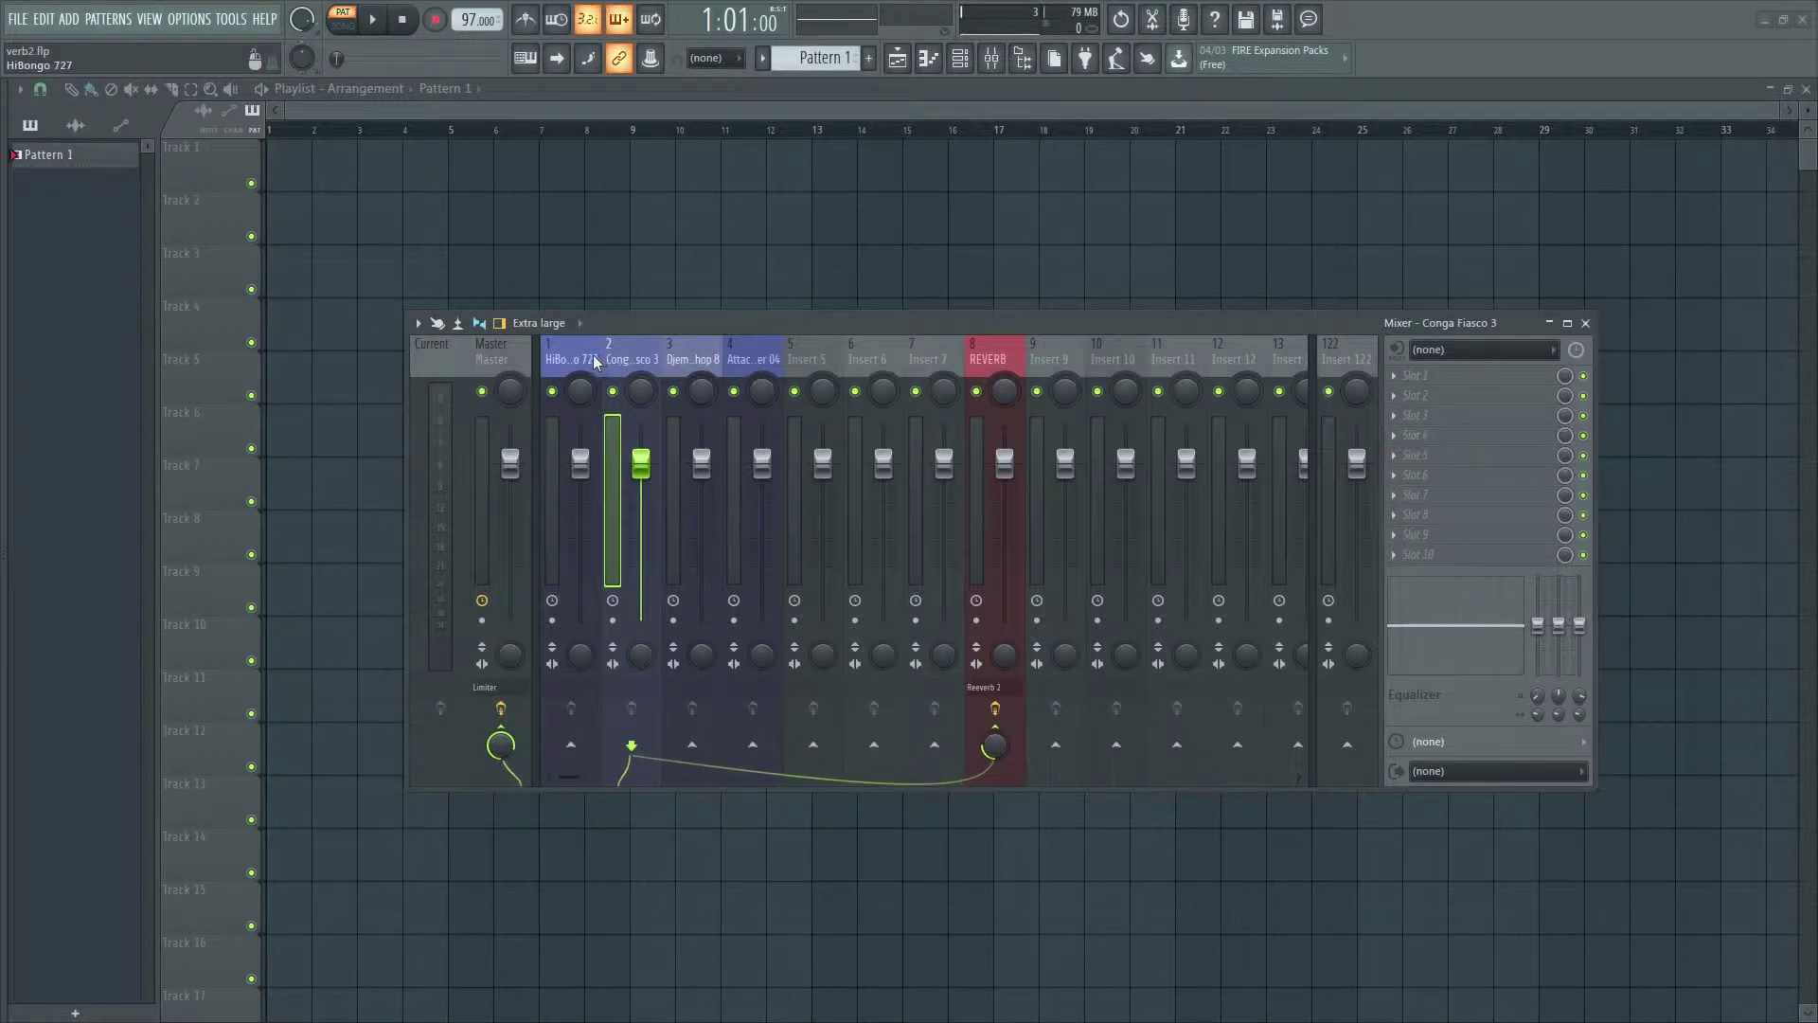
click(571, 358)
click(625, 358)
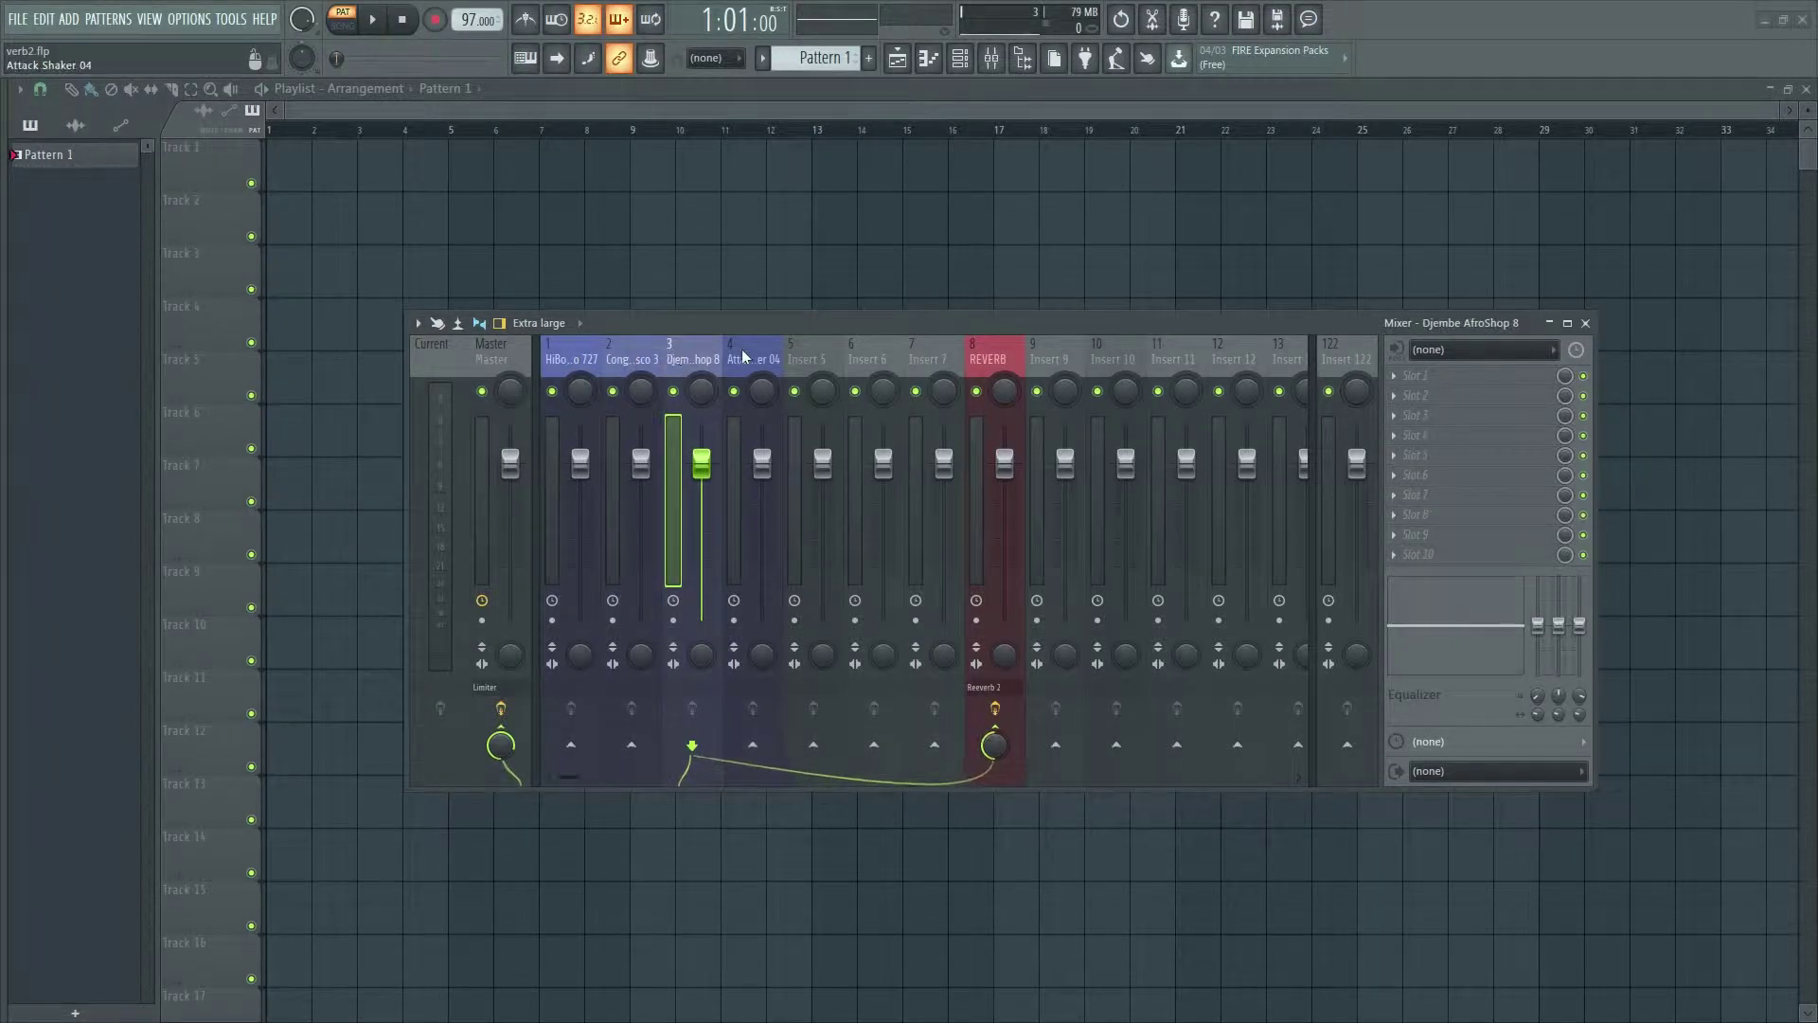
click(743, 355)
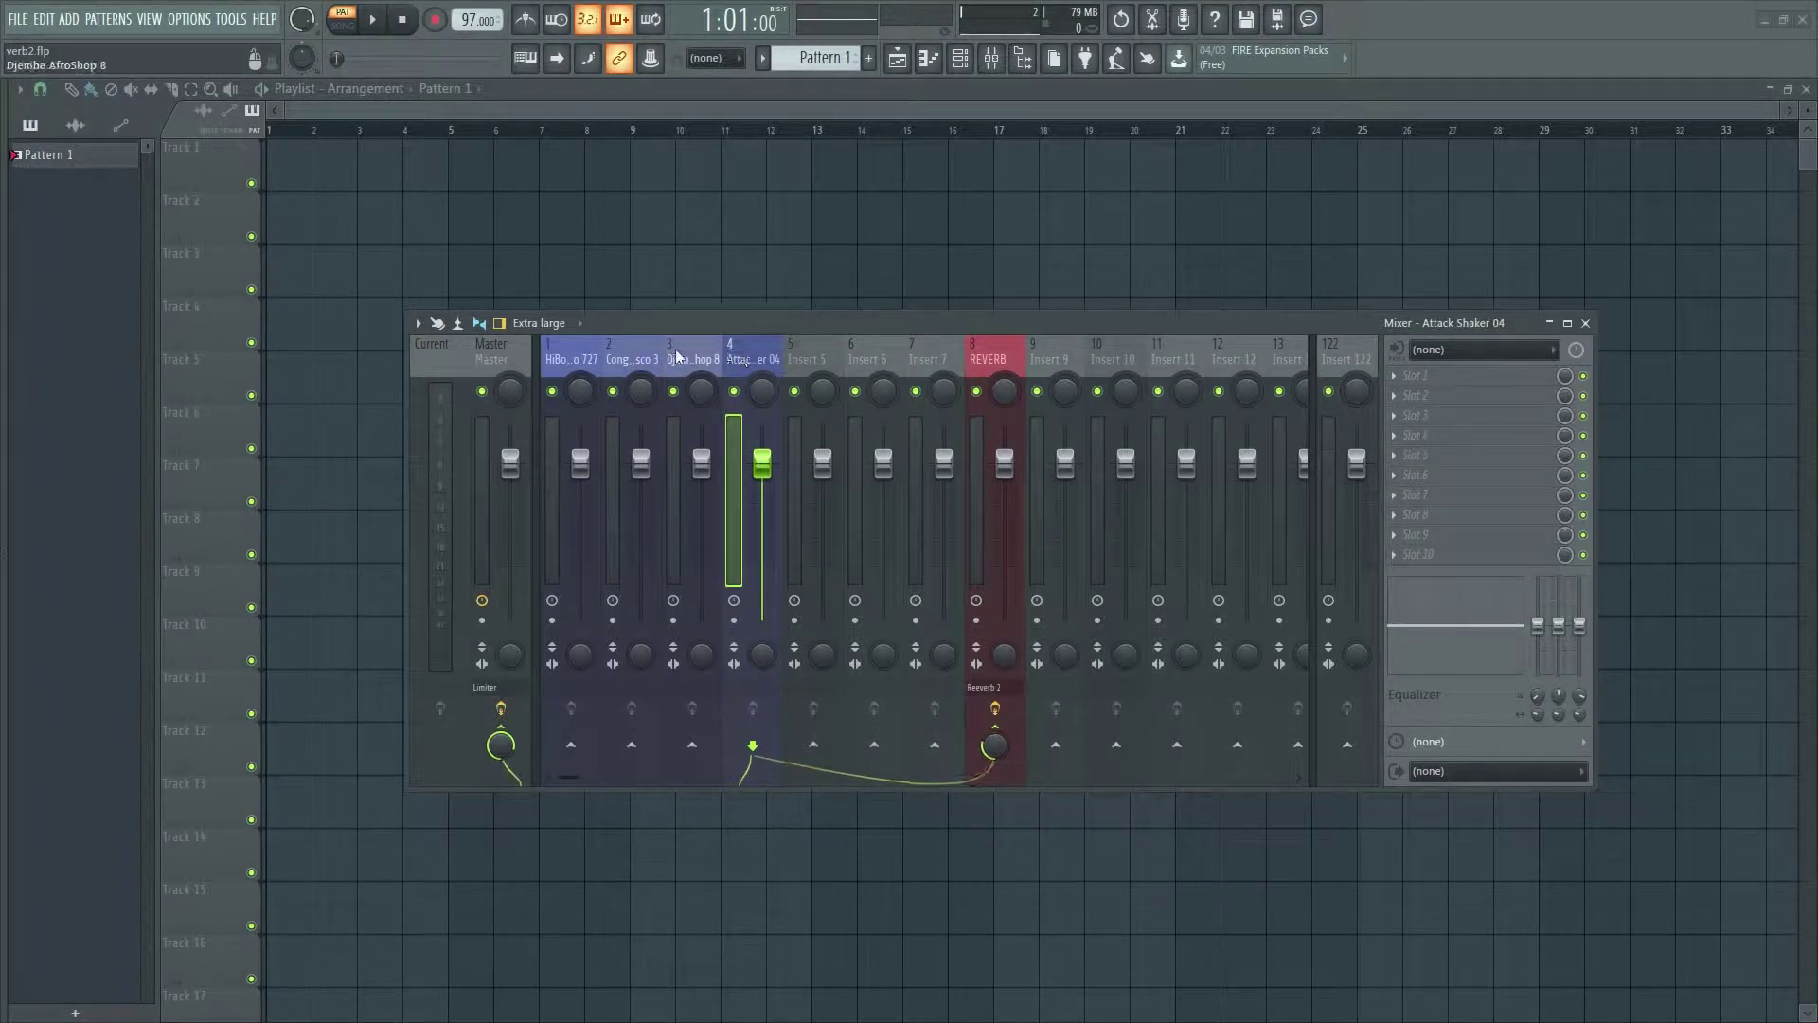
click(980, 356)
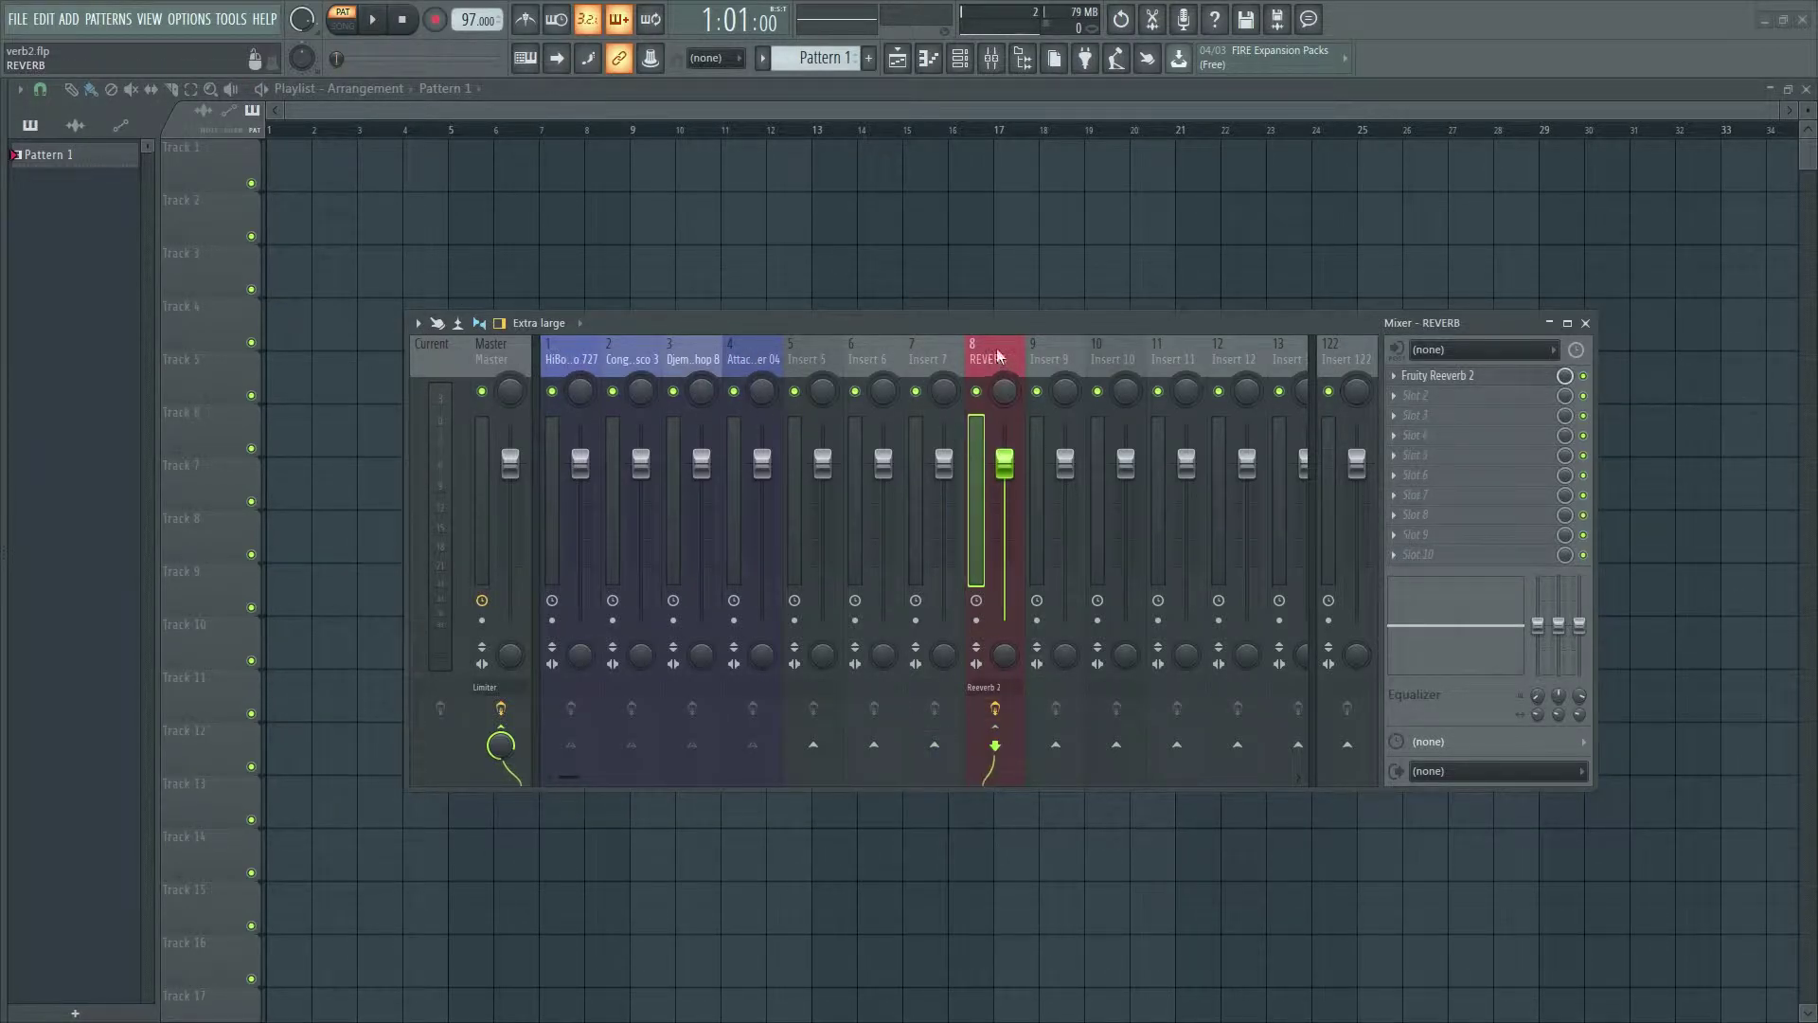
click(741, 354)
click(616, 348)
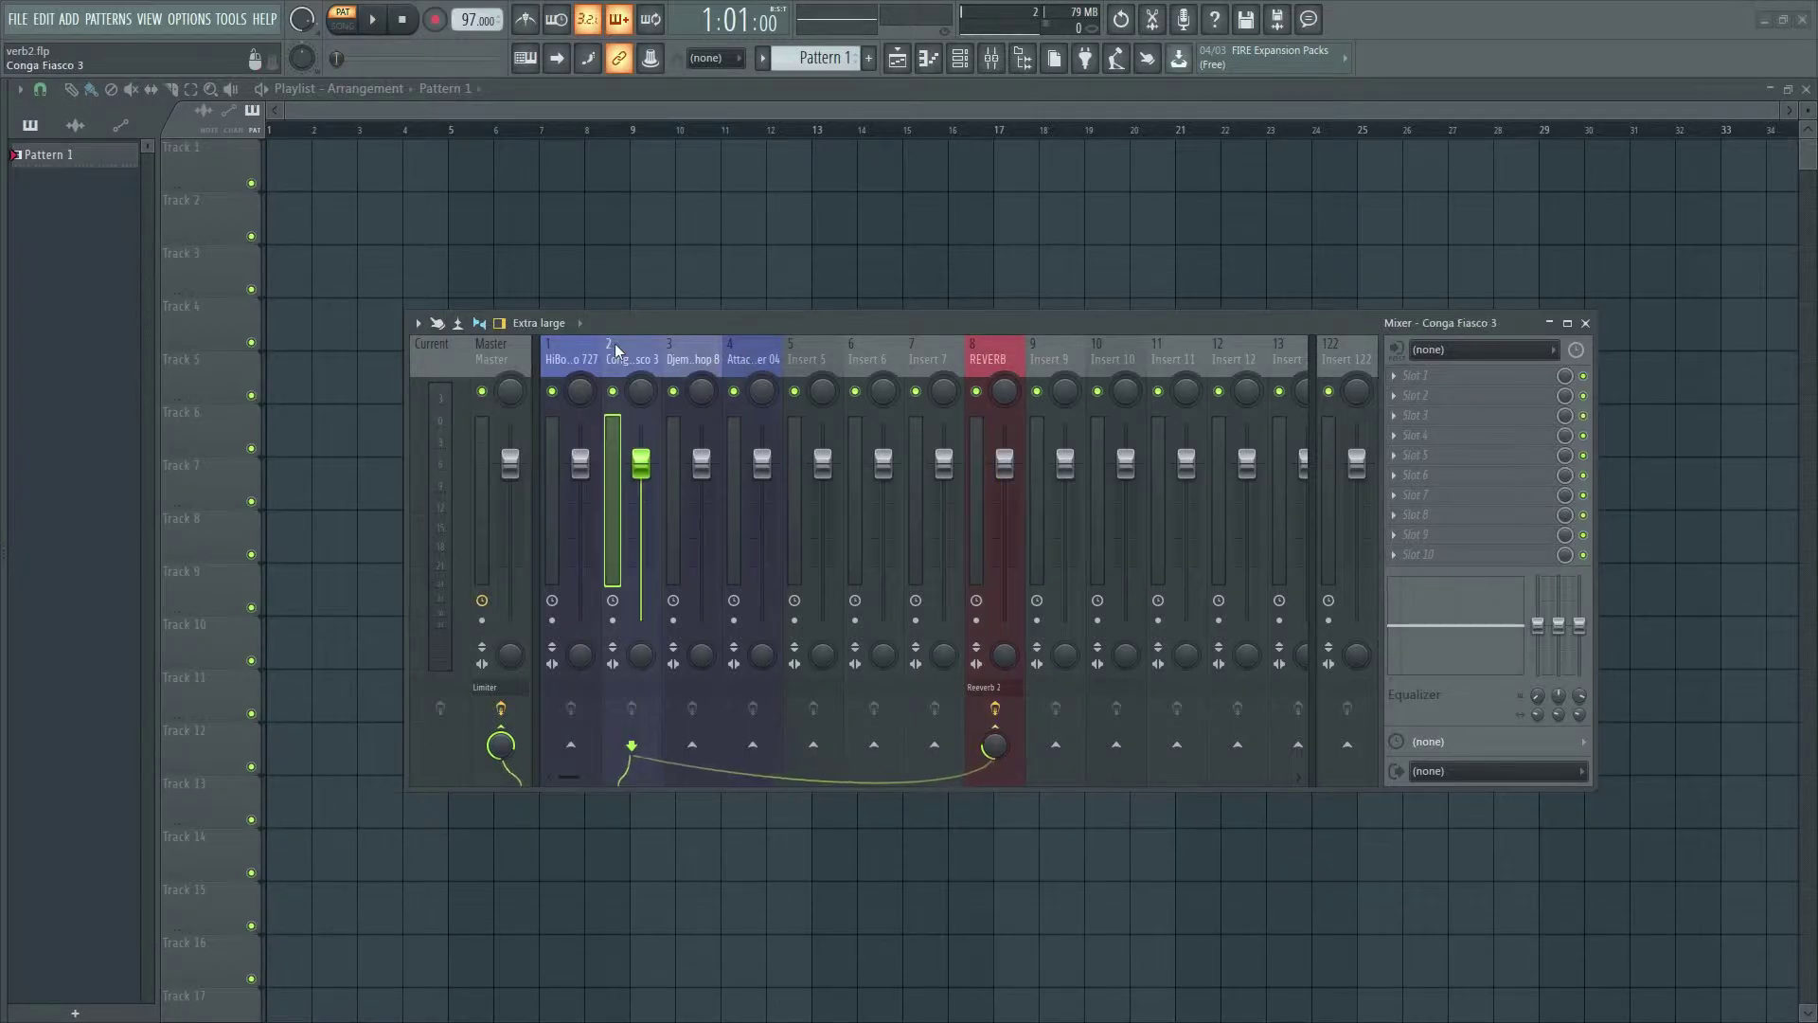
click(553, 354)
click(615, 352)
click(678, 353)
click(748, 350)
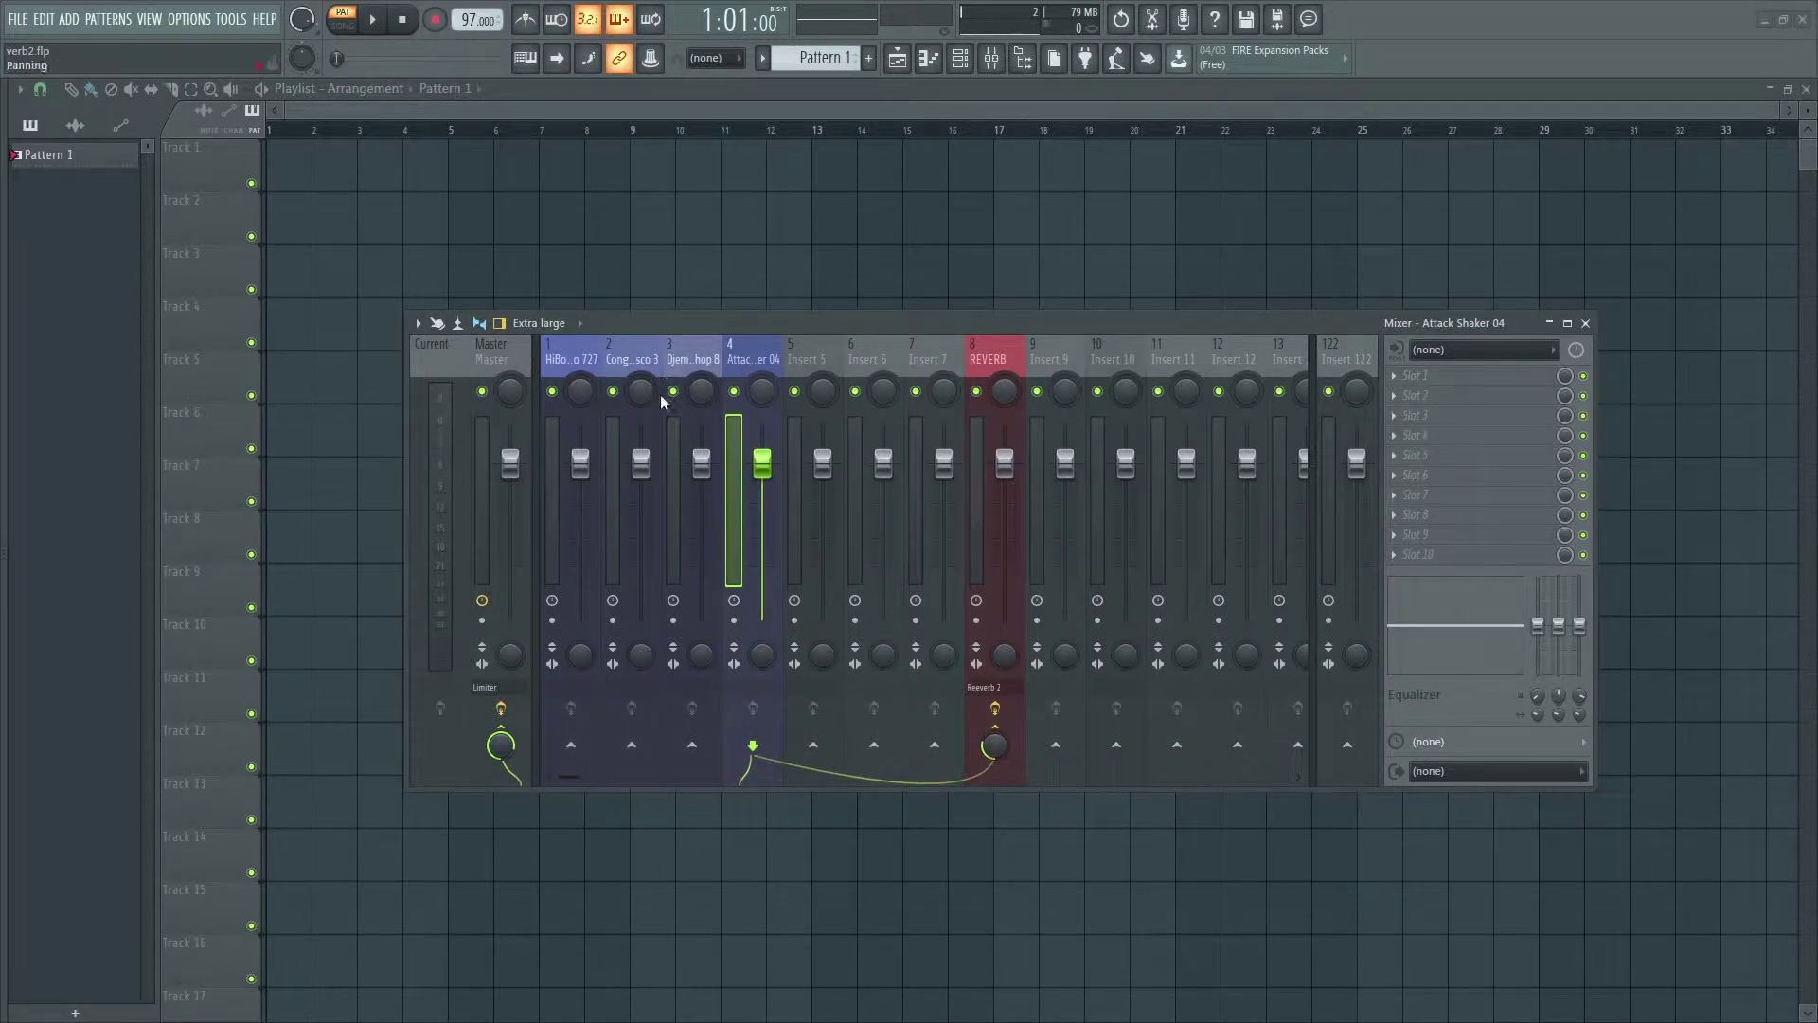